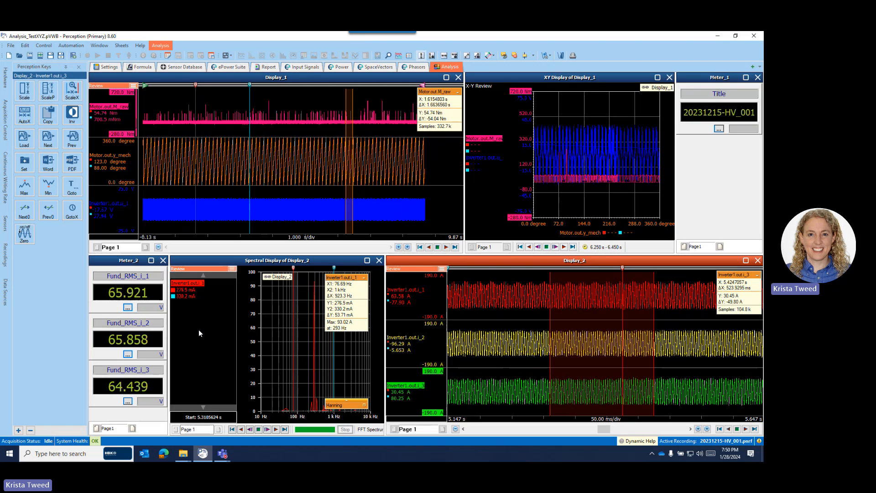
- Examine the recording files and the workbench file in the TestXYZ folder in File Explorer, and return to Perception
{"action": "left_click", "coordinate": [182, 455]}
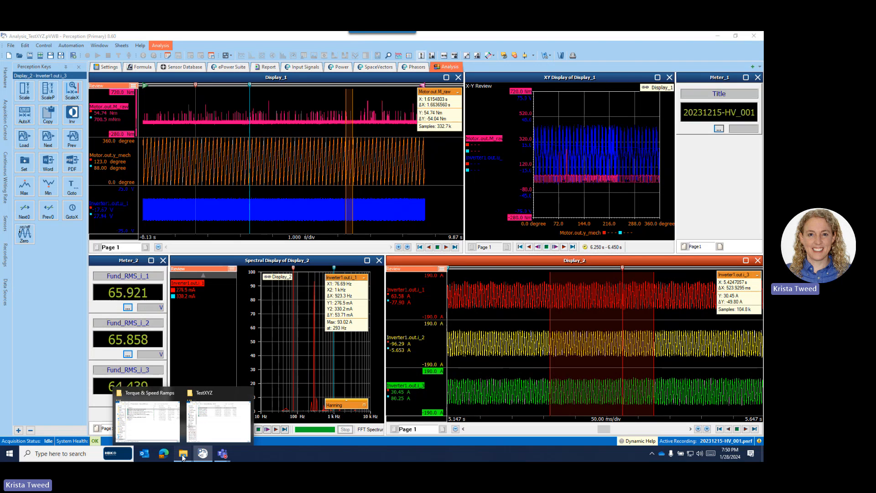
{"action": "left_click", "coordinate": [219, 424]}
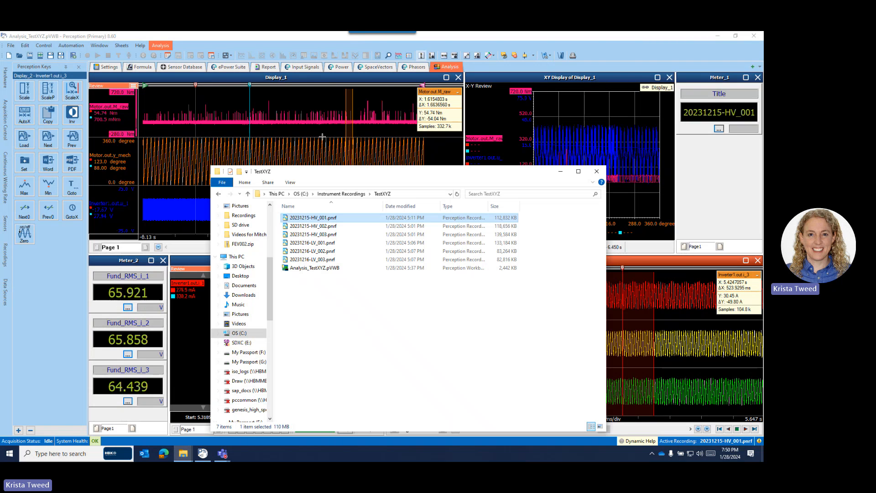
{"action": "left_click_drag", "start_coordinate": [351, 175], "coordinate": [272, 116]}
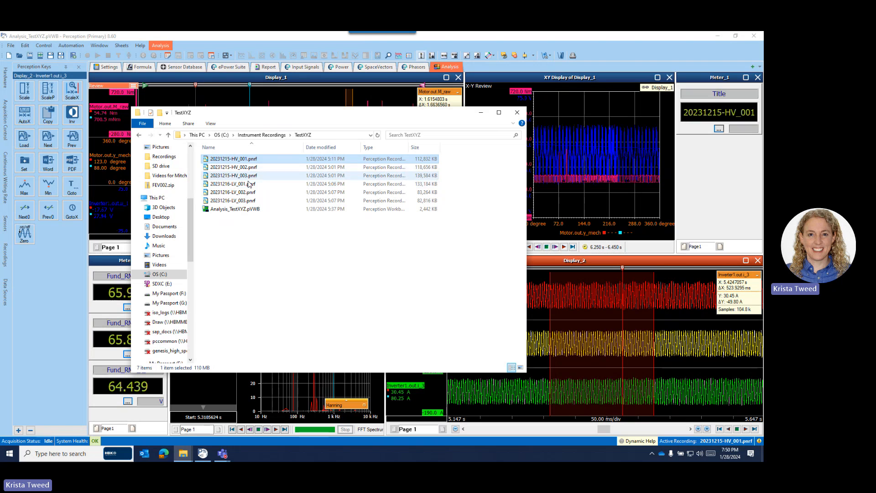
{"action": "left_click", "coordinate": [482, 113]}
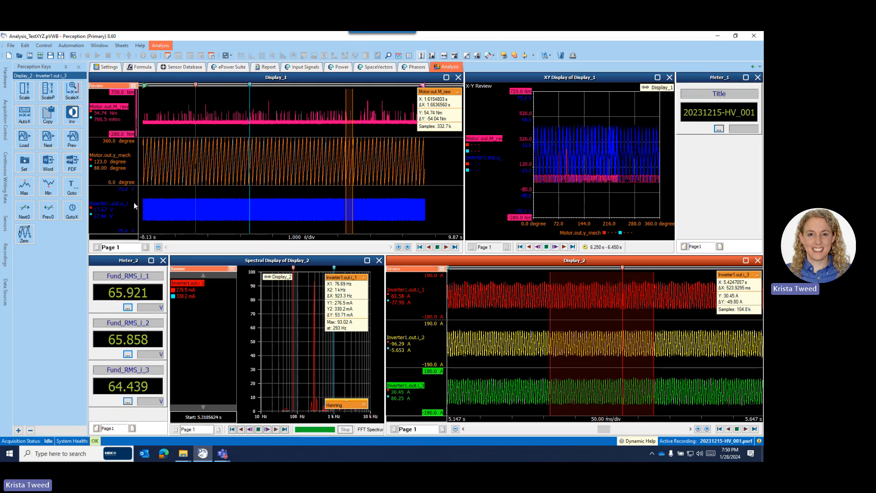
- Review the setup of the Next user key, keeping its load-next-recording action sorted by name
{"action": "right_click", "coordinate": [48, 137]}
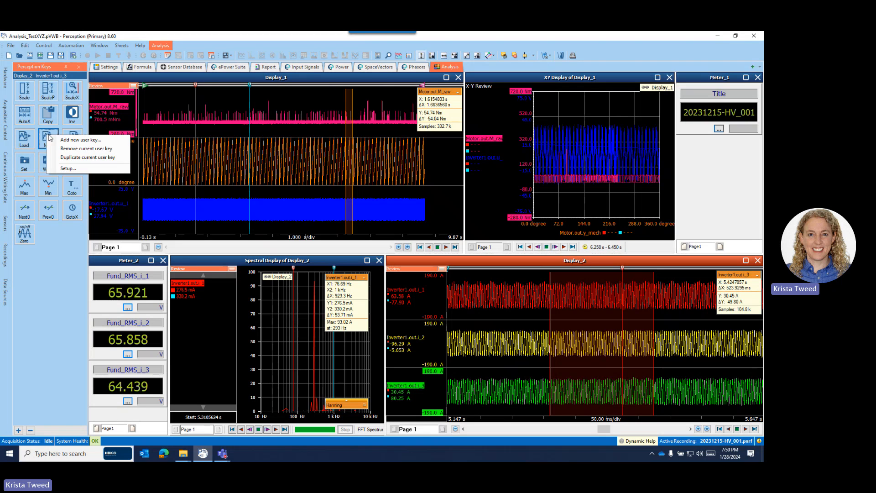
{"action": "left_click", "coordinate": [64, 169]}
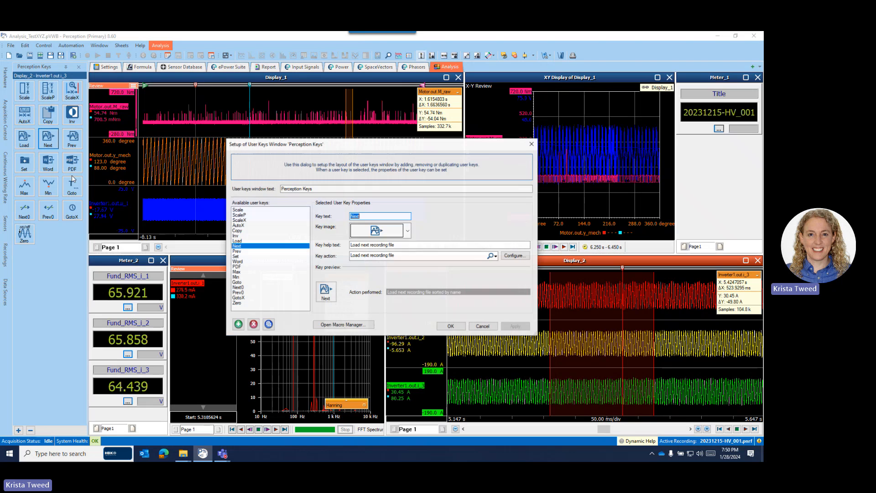
{"action": "left_click", "coordinate": [517, 256]}
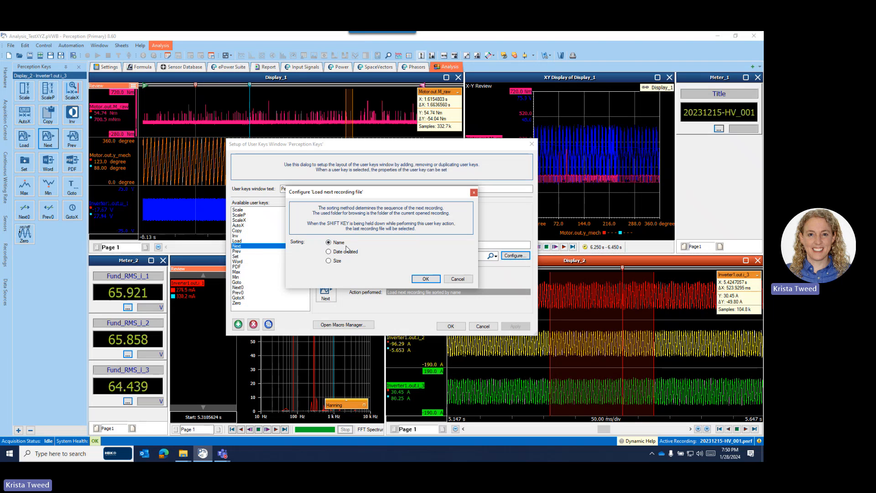
{"action": "left_click", "coordinate": [426, 280]}
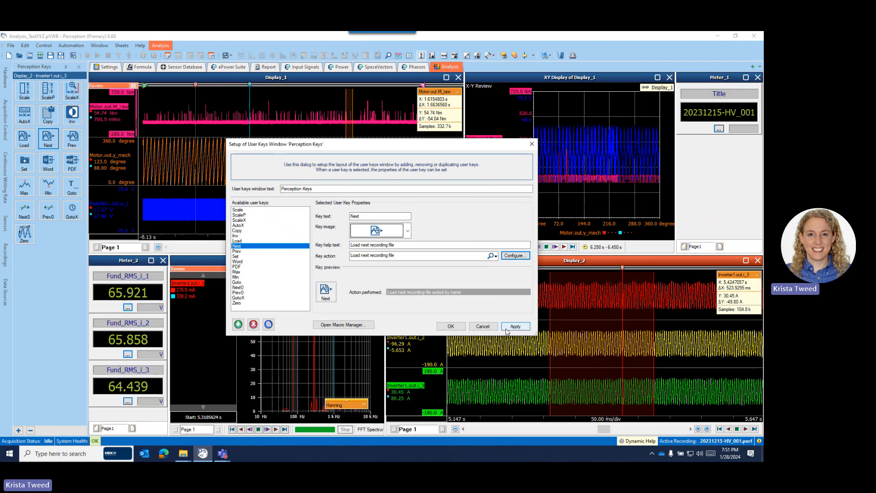
{"action": "left_click", "coordinate": [466, 327]}
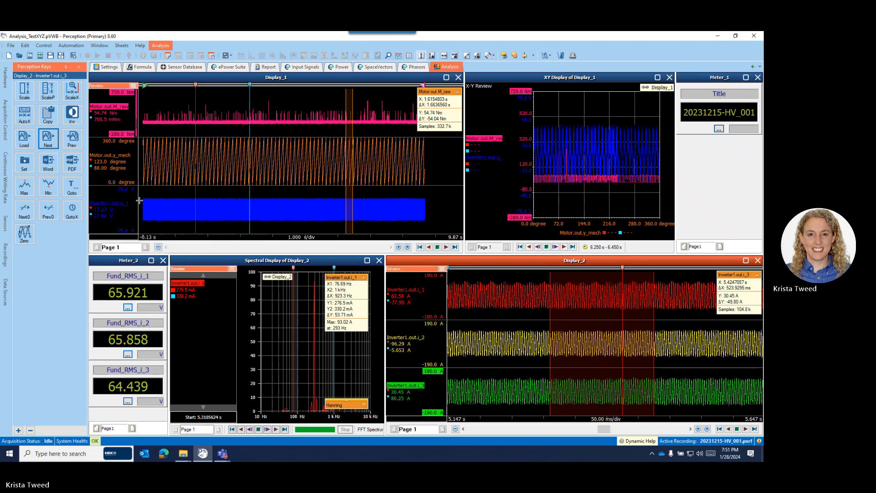
- Load the next recording file, 20231215-HV_002, into the Analysis sheet
{"action": "left_click", "coordinate": [48, 140]}
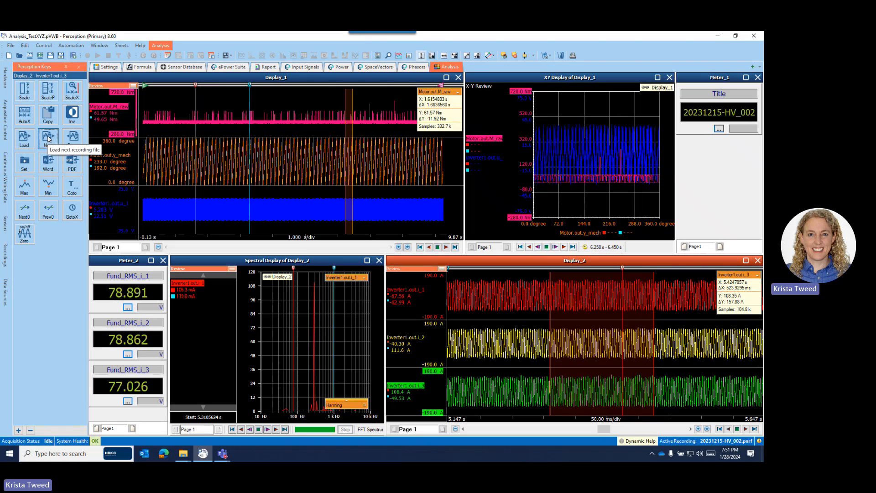
{"action": "left_click", "coordinate": [49, 140]}
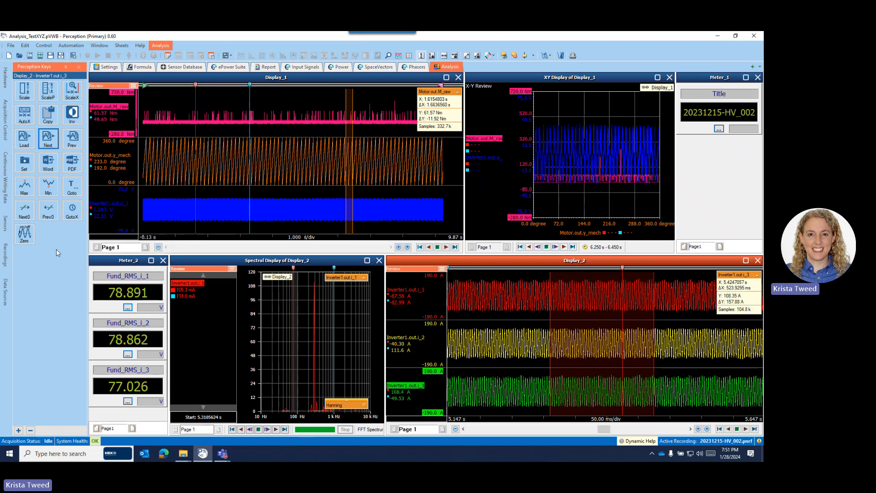
- Examine the Data Sources tree, collapsing the RecordingInformation, RTFormulas and Formula branches, and hide the tree again
{"action": "left_click", "coordinate": [7, 293]}
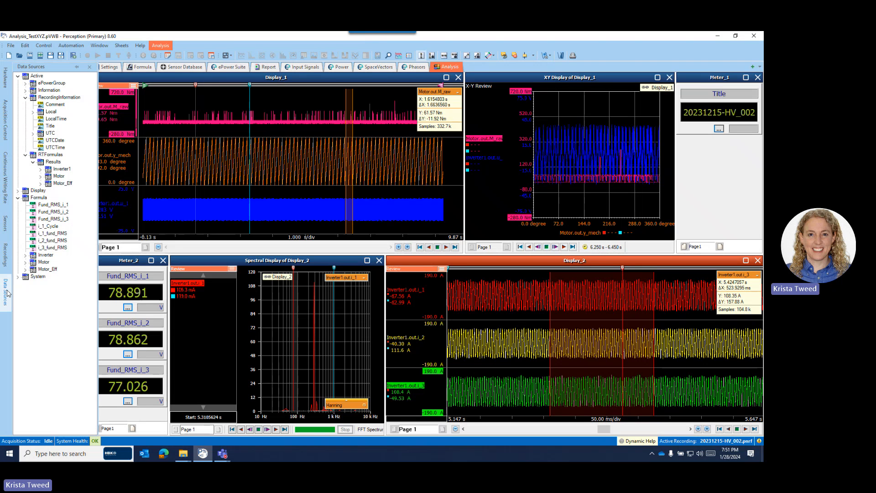
{"action": "left_click", "coordinate": [77, 67]}
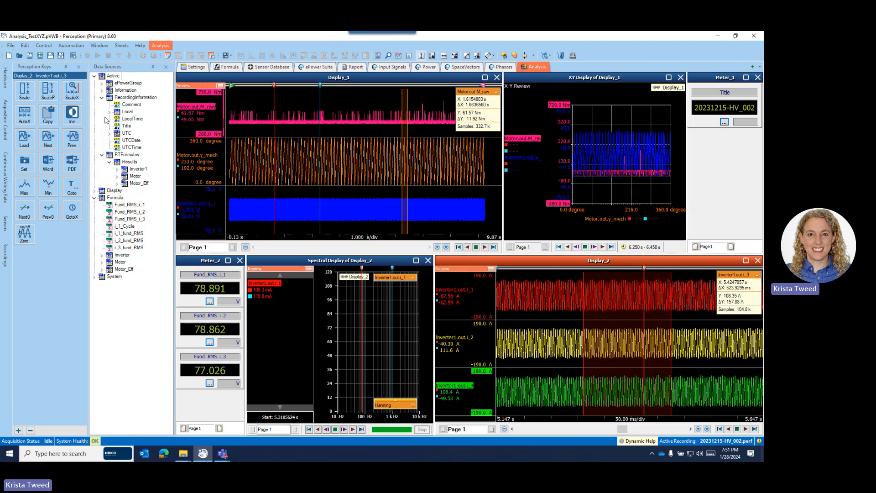
{"action": "left_click", "coordinate": [102, 98]}
{"action": "left_click", "coordinate": [103, 105]}
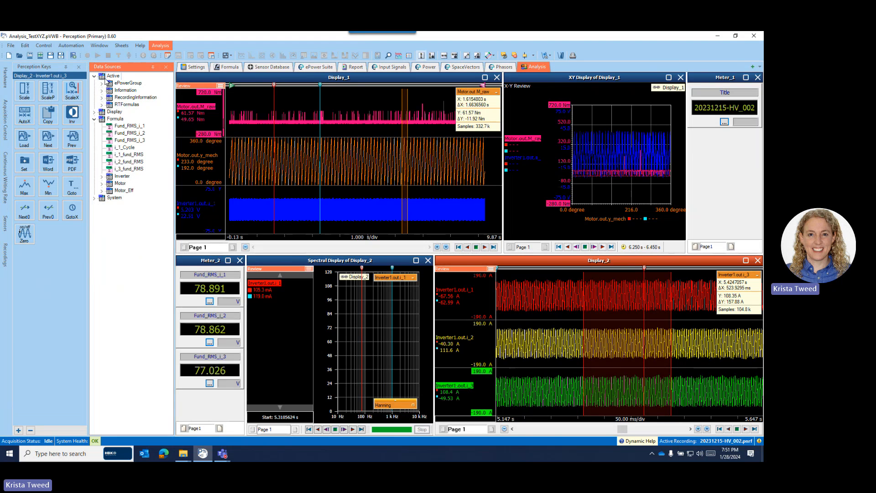
{"action": "left_click", "coordinate": [95, 122]}
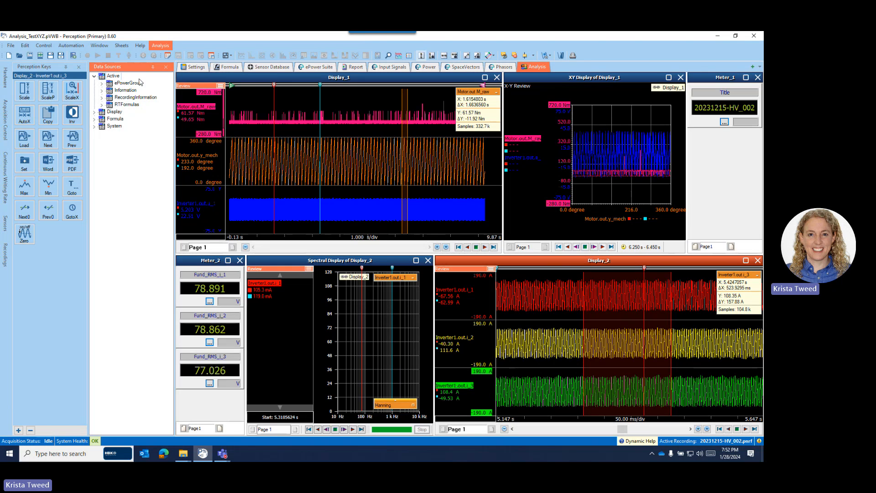
{"action": "left_click", "coordinate": [154, 70]}
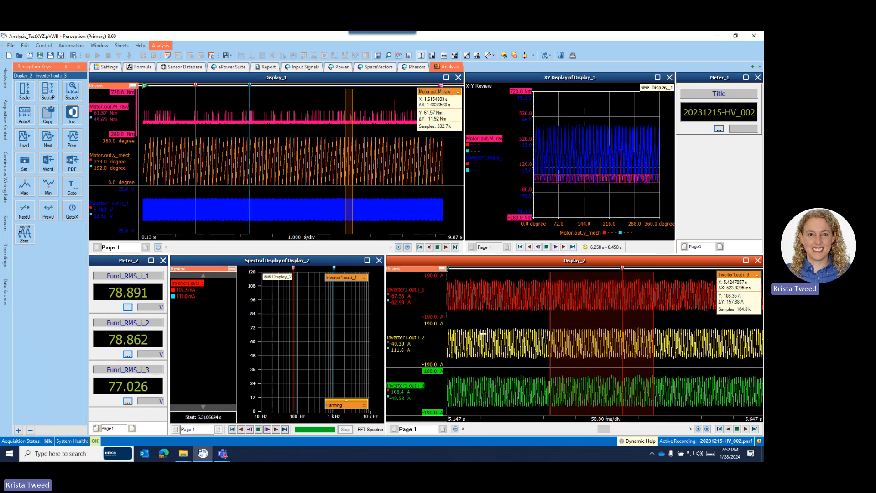
- Load the next recording, 20231215-HV_003, and move the red cursor in Display_2 to about 5.37 s
{"action": "left_click", "coordinate": [49, 138]}
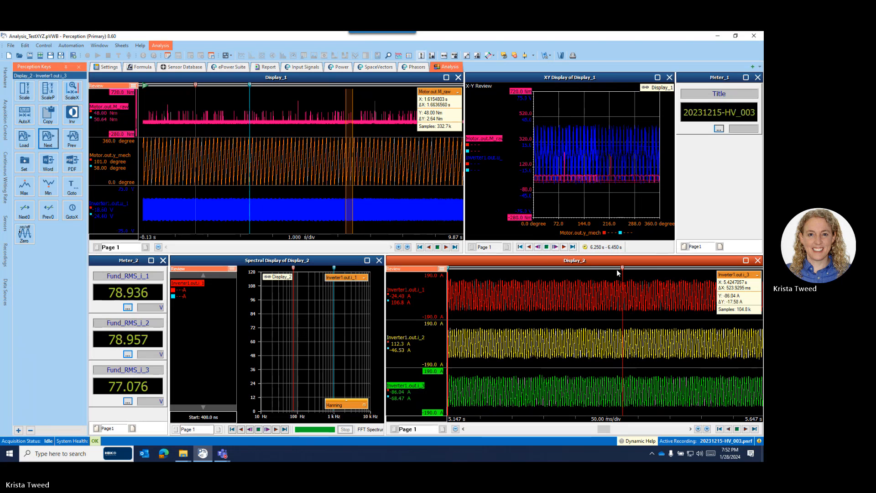
{"action": "left_click_drag", "start_coordinate": [623, 268], "coordinate": [585, 269]}
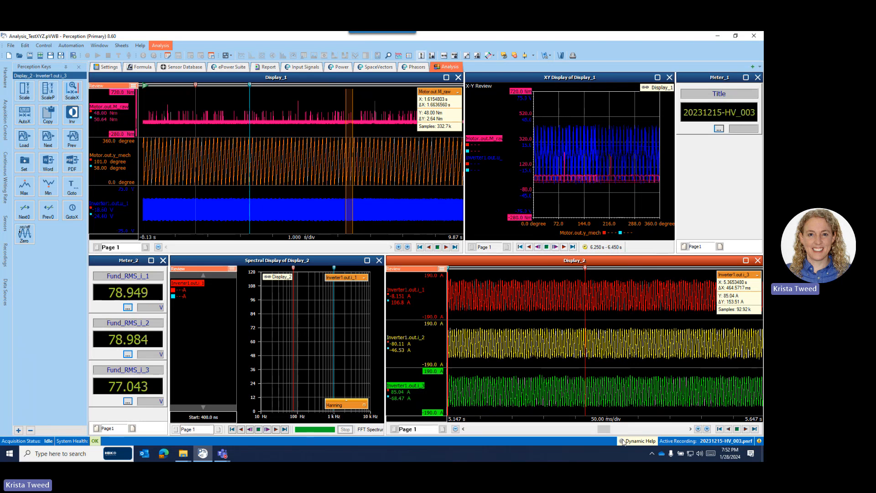
- Move the spectral analysis range in Display_2 onto the recorded data so that it starts at about 4.48 s
{"action": "left_click", "coordinate": [707, 429]}
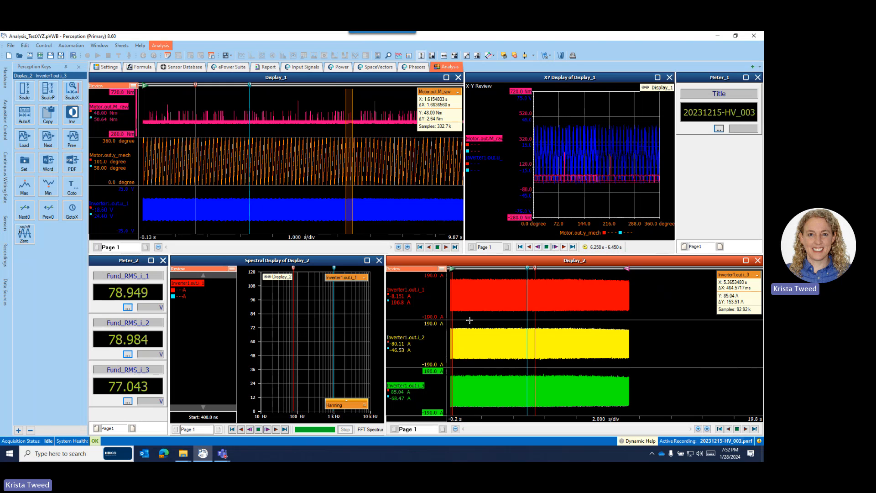
{"action": "left_click_drag", "start_coordinate": [454, 289], "coordinate": [522, 284]}
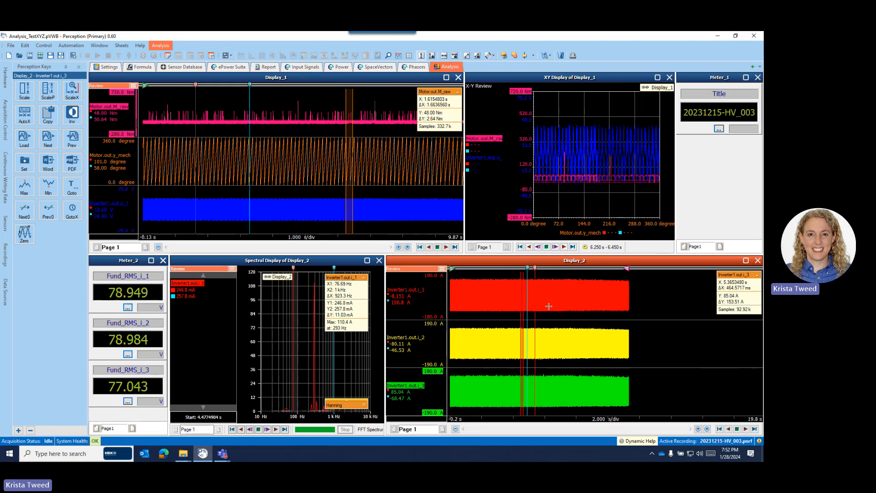
{"action": "left_click", "coordinate": [699, 429]}
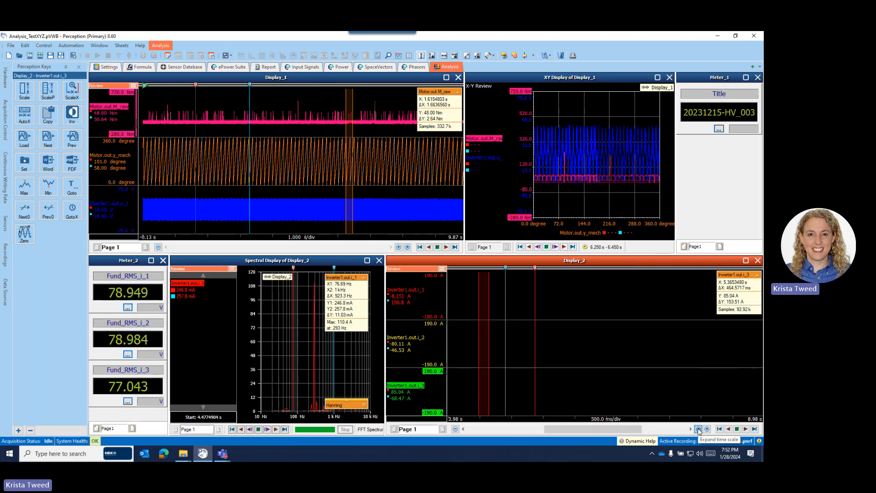
{"action": "left_click", "coordinate": [698, 429]}
{"action": "left_click", "coordinate": [699, 429]}
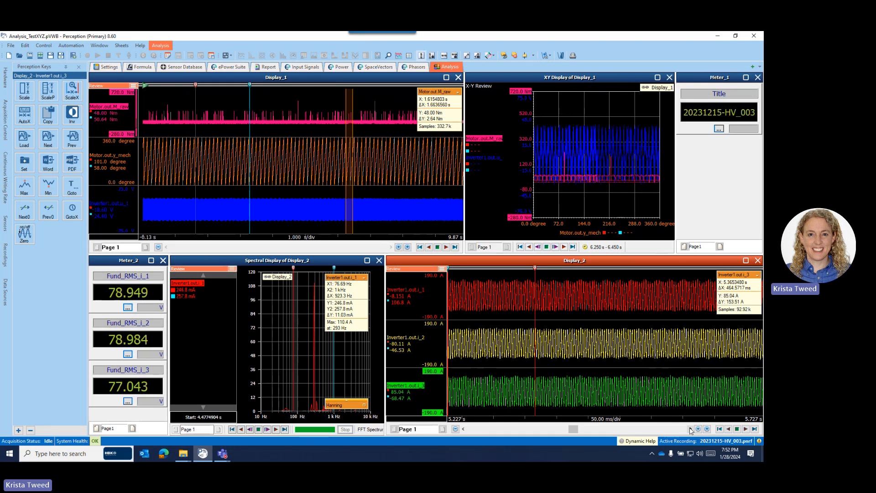
- Load the next recording, 20231216-LV_001, and keep the Data Sources tree permanently displayed
{"action": "left_click", "coordinate": [47, 139]}
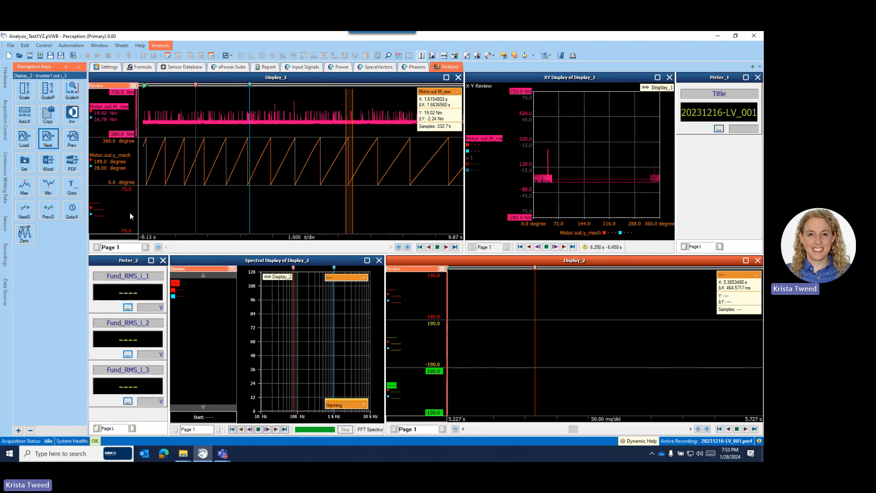
{"action": "left_click", "coordinate": [3, 303]}
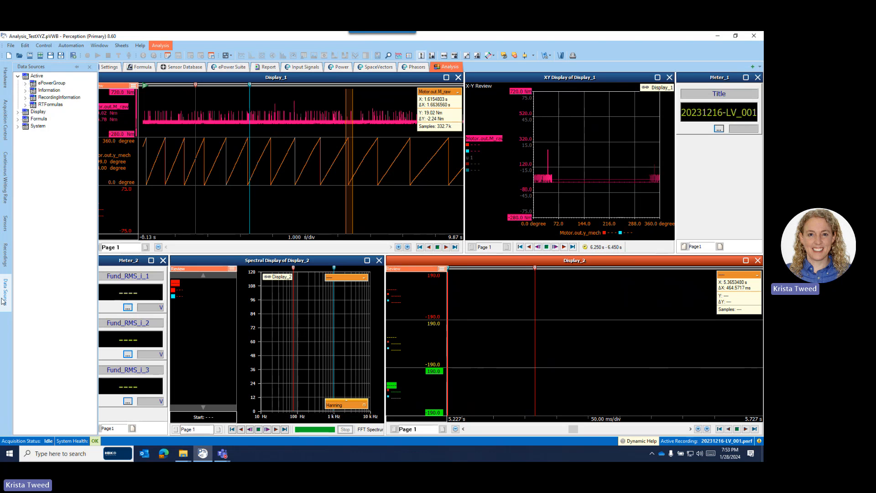
{"action": "left_click", "coordinate": [76, 67]}
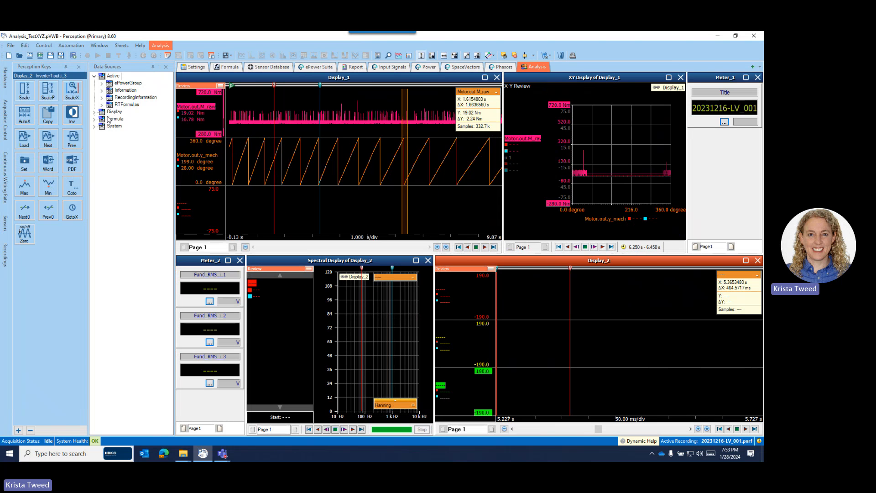
- Go back to recording 20231215-HV_003 and list the Inverter1 and Motor output channels under Recorder_A in the ePowerGroup
{"action": "left_click", "coordinate": [71, 138]}
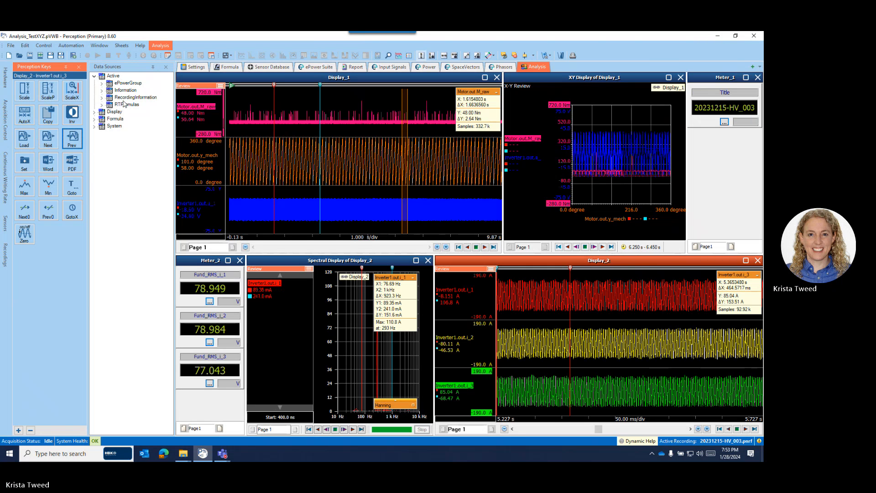
{"action": "left_click", "coordinate": [102, 84]}
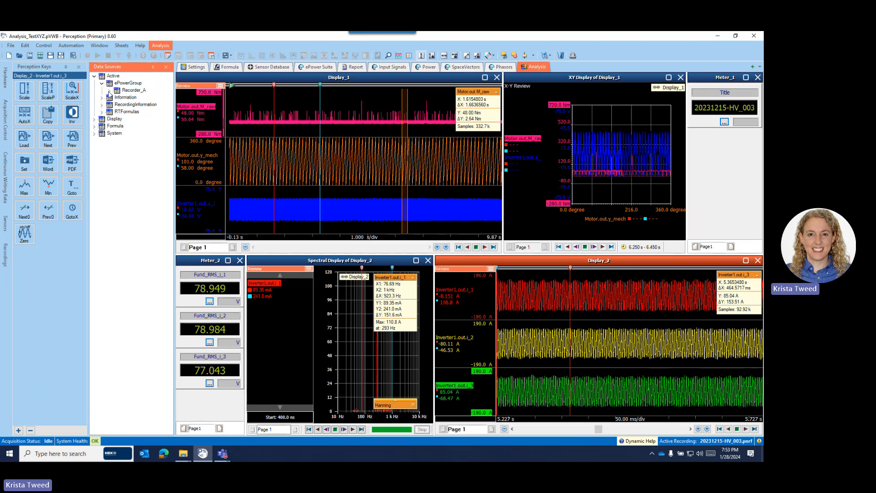
{"action": "left_click", "coordinate": [109, 90]}
{"action": "left_click", "coordinate": [117, 98]}
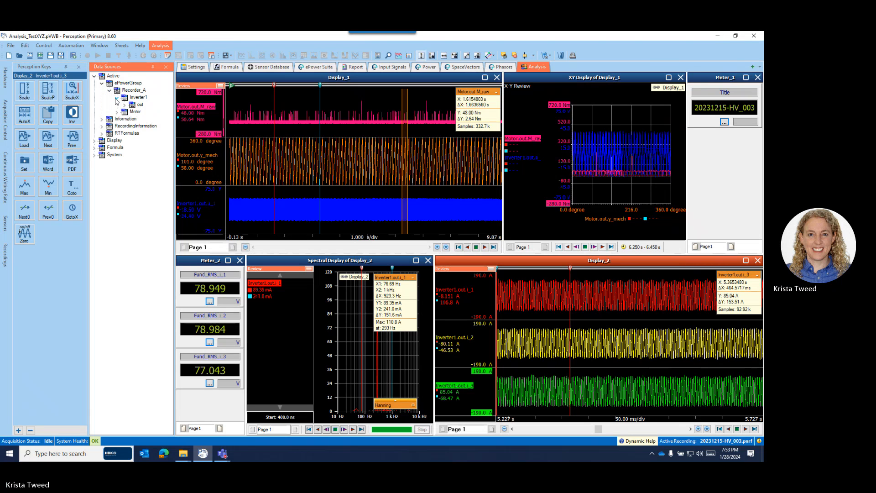
{"action": "left_click", "coordinate": [117, 112]}
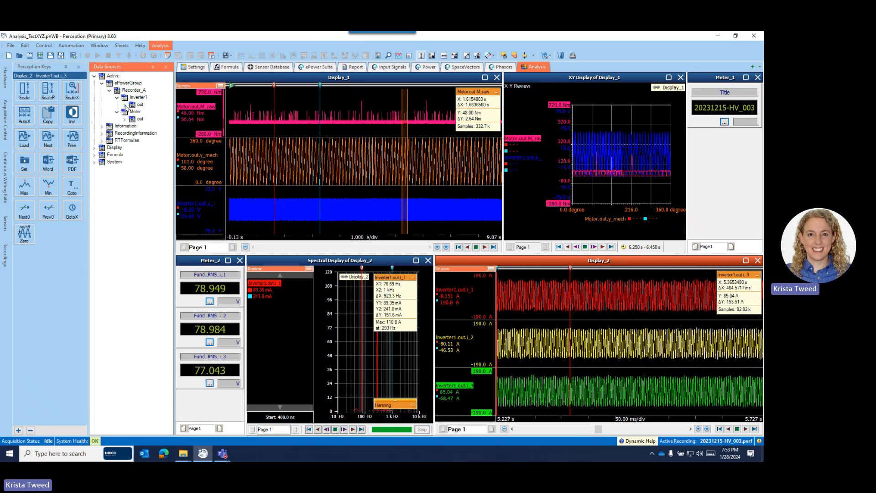
{"action": "left_click", "coordinate": [125, 105]}
{"action": "left_click", "coordinate": [124, 162]}
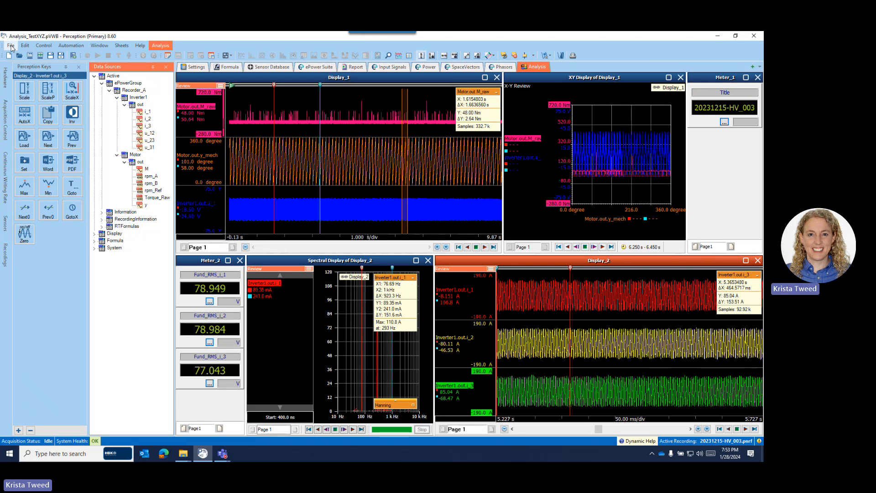
- Load recording 20231216-LV_001 again and list its Inverter and Motor output channels under Recorder_A in the ePowerGroup
{"action": "left_click", "coordinate": [47, 139]}
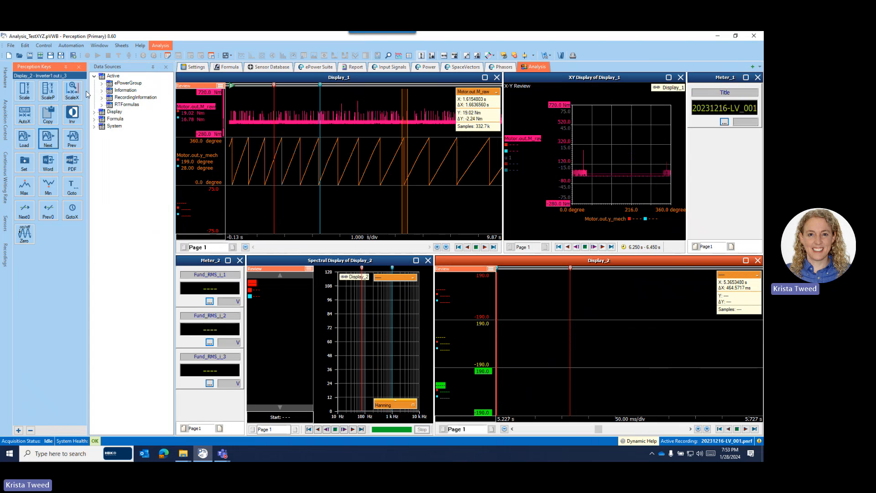
{"action": "left_click", "coordinate": [101, 83]}
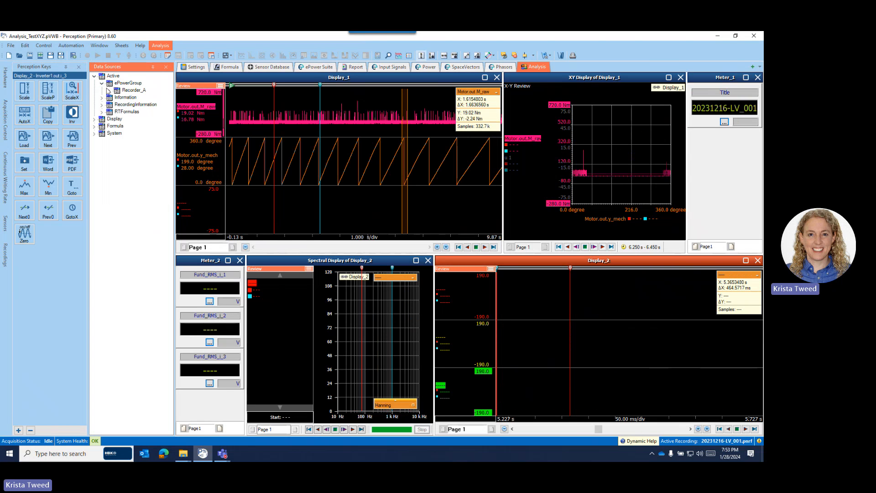
{"action": "left_click", "coordinate": [109, 91]}
{"action": "left_click", "coordinate": [118, 98]}
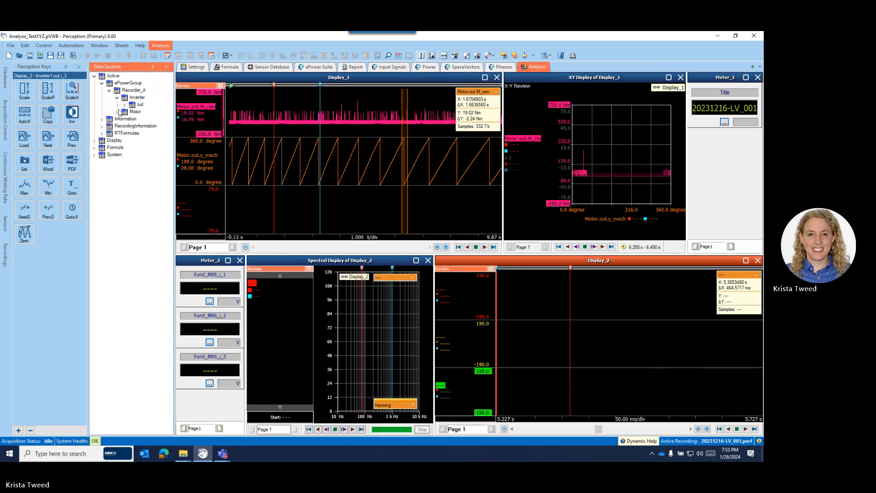
{"action": "left_click", "coordinate": [125, 105]}
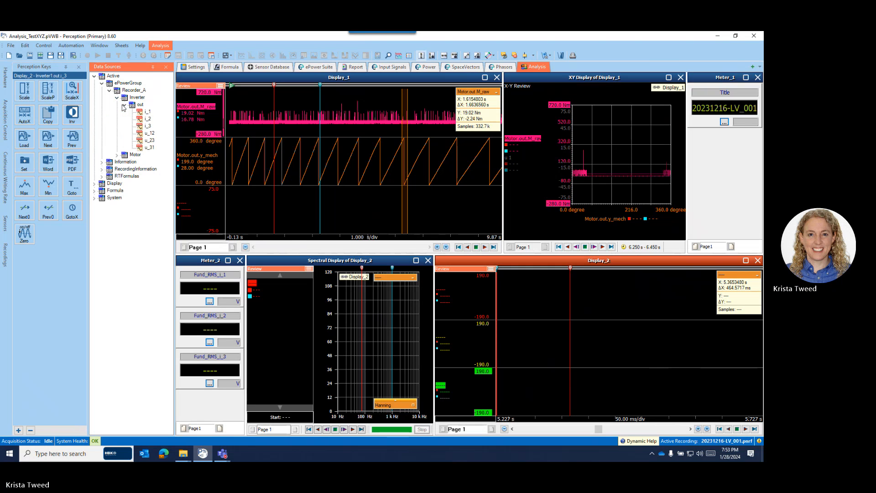
{"action": "left_click", "coordinate": [117, 155]}
{"action": "left_click", "coordinate": [125, 162]}
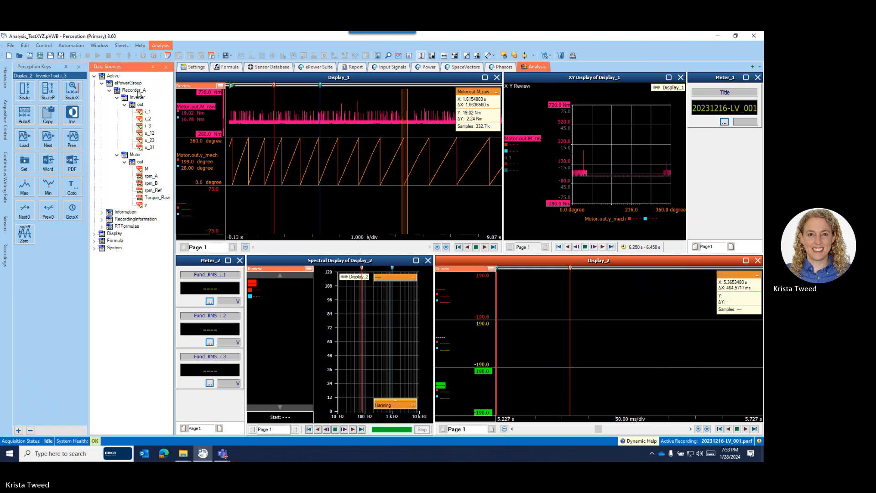
- Load recording 20231215-HV_001 from the TestXYZ folder under Instrument Recordings on drive C as Reference1
{"action": "left_click", "coordinate": [10, 45]}
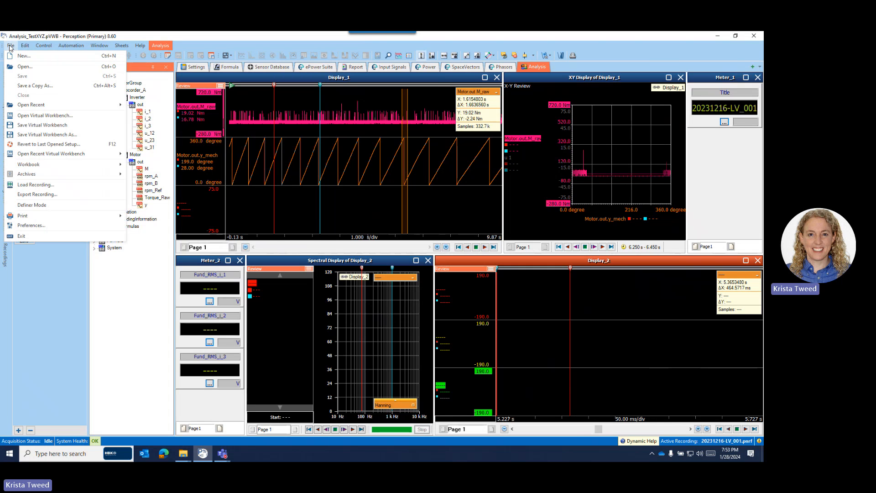
{"action": "left_click", "coordinate": [32, 186]}
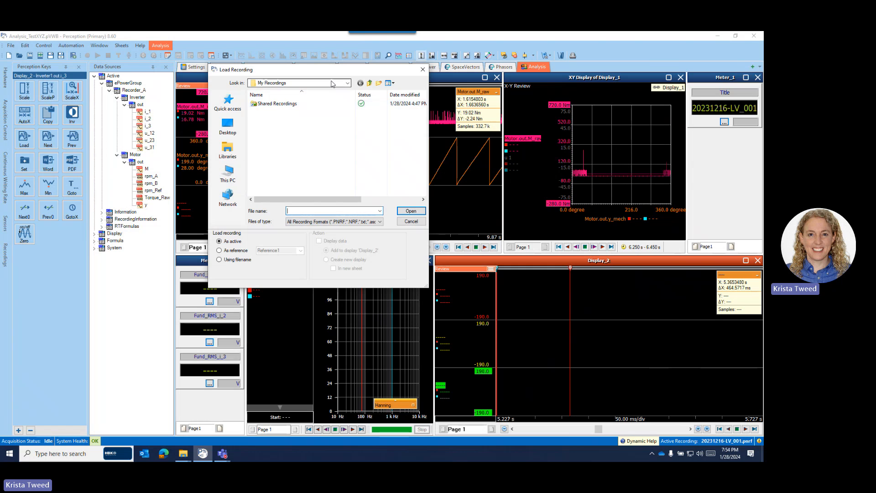
{"action": "left_click", "coordinate": [348, 83]}
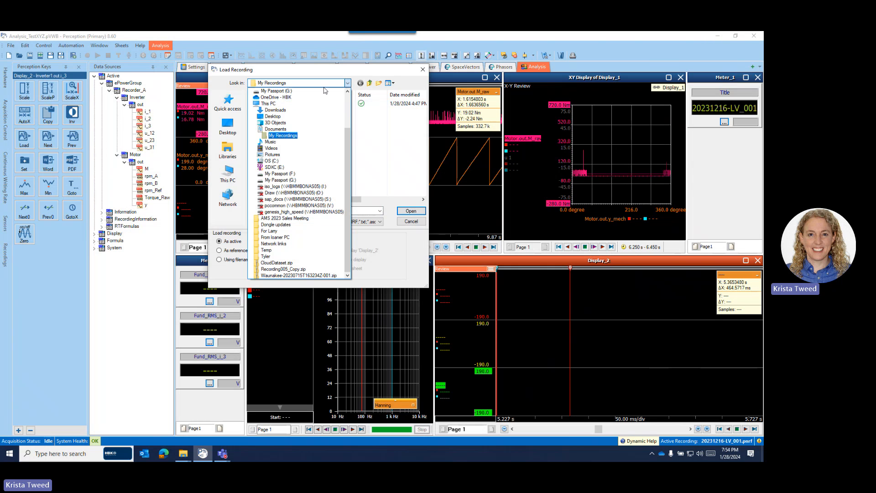
{"action": "left_click", "coordinate": [273, 161]}
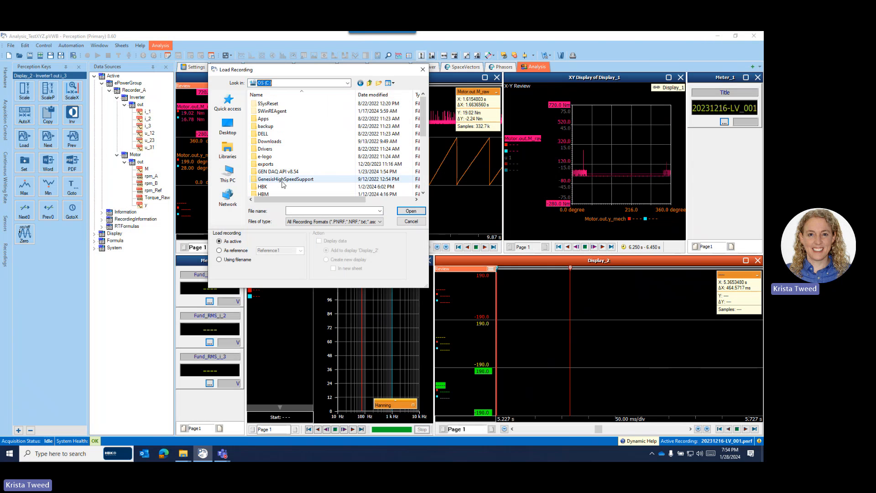
{"action": "scroll", "coordinate": [284, 160], "scroll_direction": "down", "scroll_amount": 3}
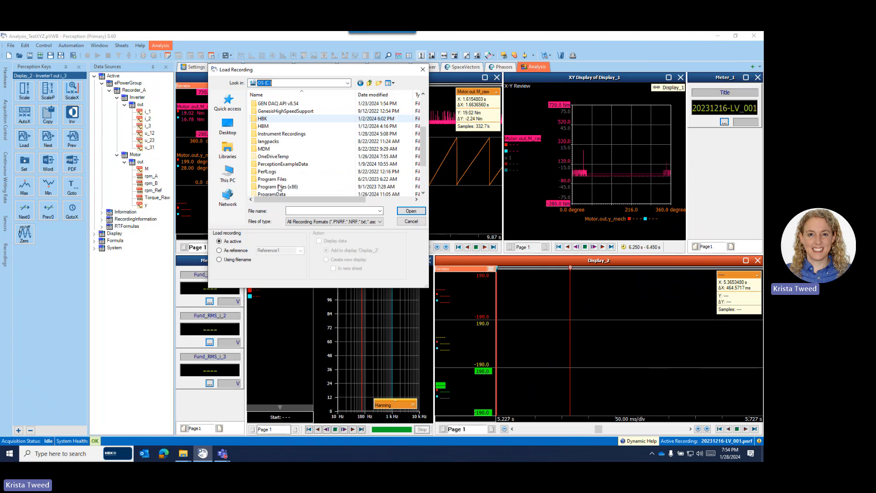
{"action": "double_click", "coordinate": [285, 133]}
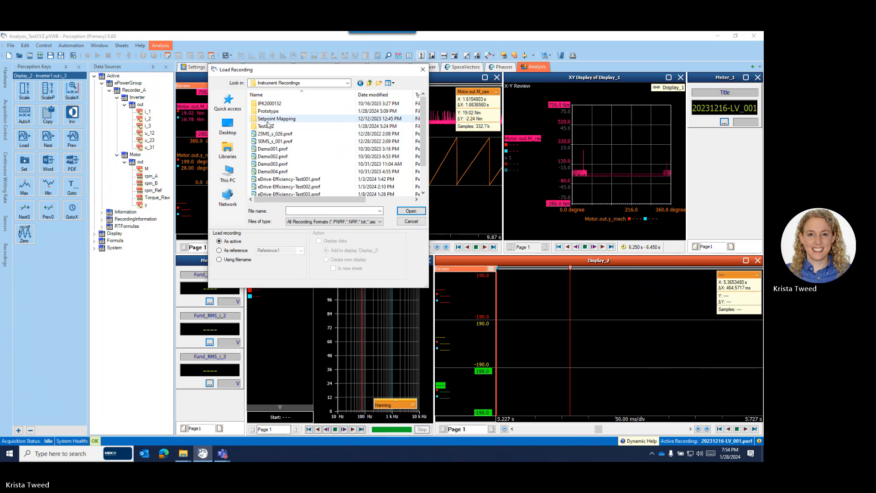
{"action": "double_click", "coordinate": [267, 126]}
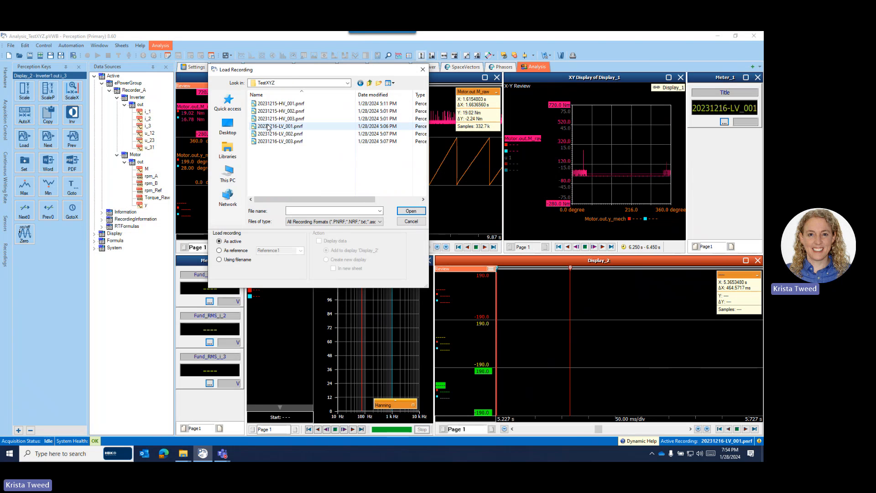
{"action": "left_click", "coordinate": [278, 104]}
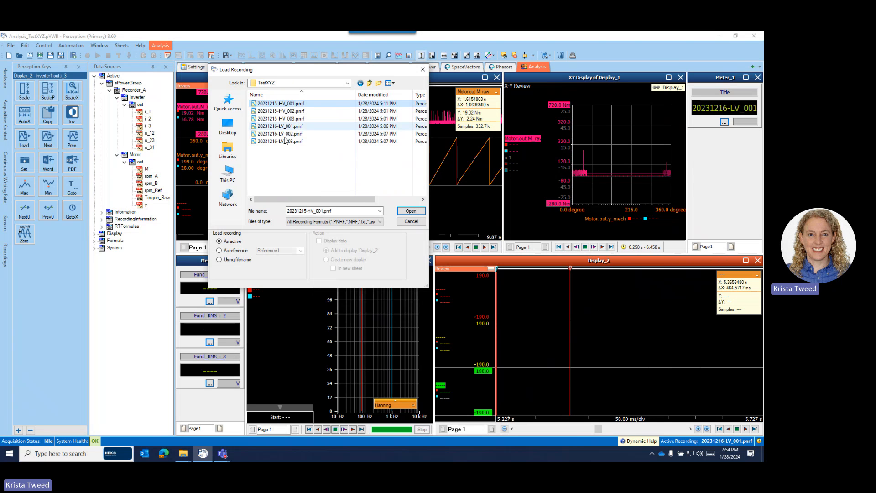
{"action": "left_click", "coordinate": [227, 251]}
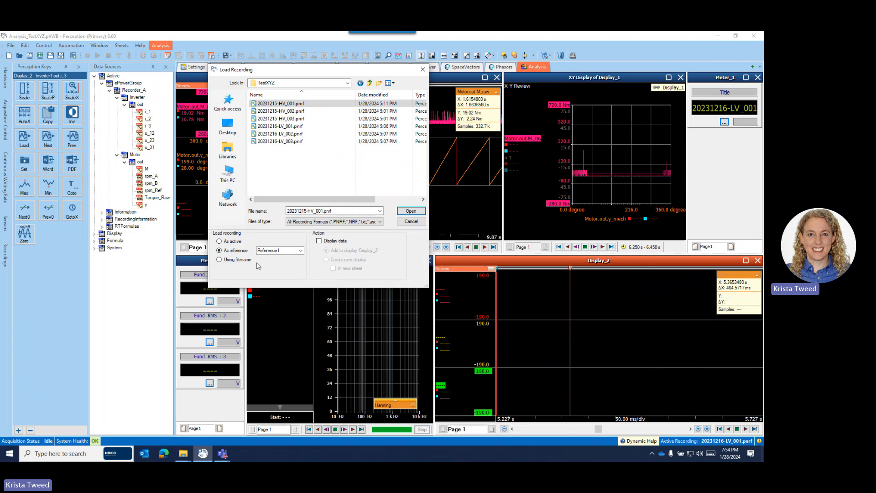
{"action": "left_click", "coordinate": [411, 211]}
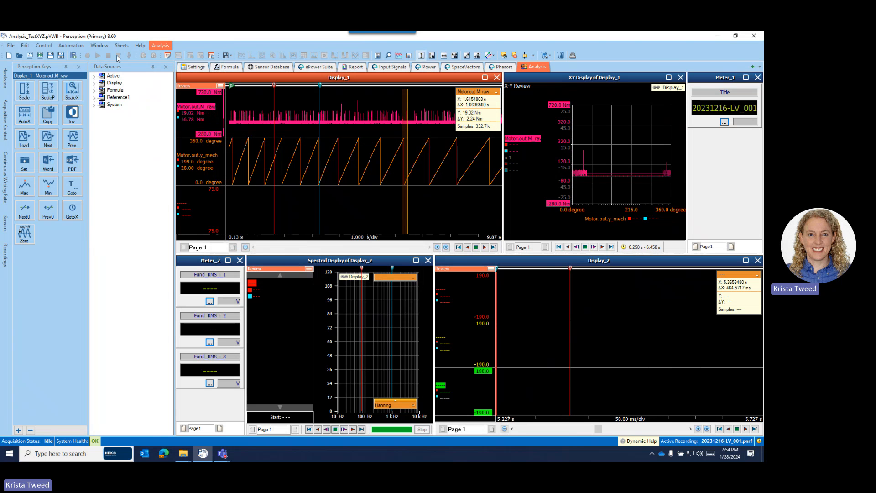
- List the Inverter1 and Motor output channels of Reference1 under Recorder_A in the ePowerGroup
{"action": "left_click", "coordinate": [94, 98]}
{"action": "left_click", "coordinate": [102, 106]}
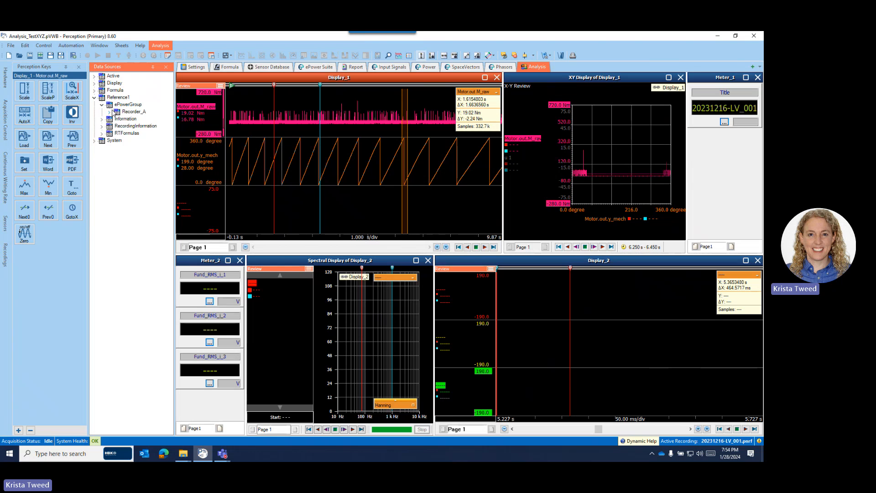
{"action": "left_click", "coordinate": [110, 112]}
{"action": "left_click", "coordinate": [117, 120]}
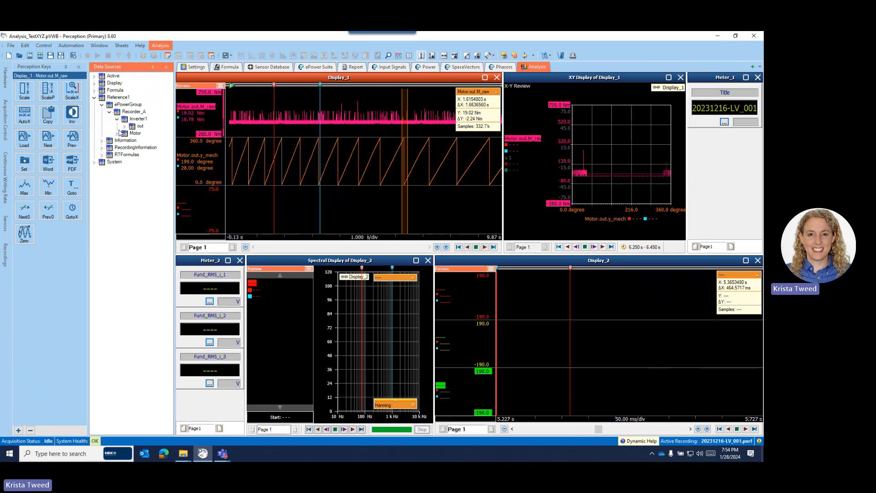
{"action": "left_click", "coordinate": [124, 127]}
{"action": "left_click", "coordinate": [117, 177]}
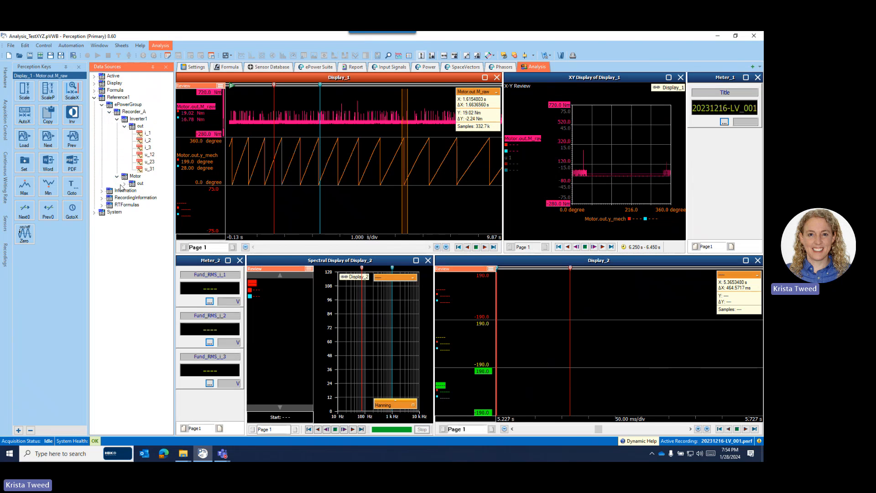
{"action": "left_click", "coordinate": [124, 184]}
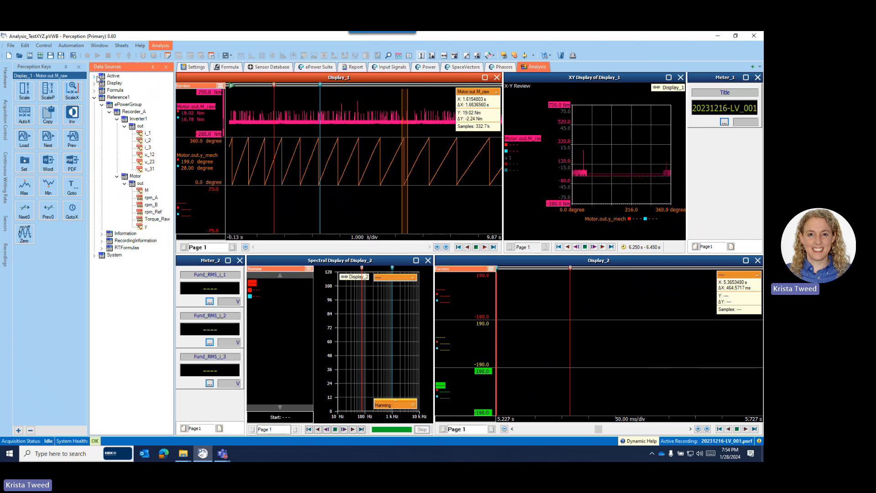
- List the active recording's Inverter and Motor output channels under Recorder_A for comparison with the Reference1 channels
{"action": "left_click", "coordinate": [95, 76]}
{"action": "left_click", "coordinate": [103, 83]}
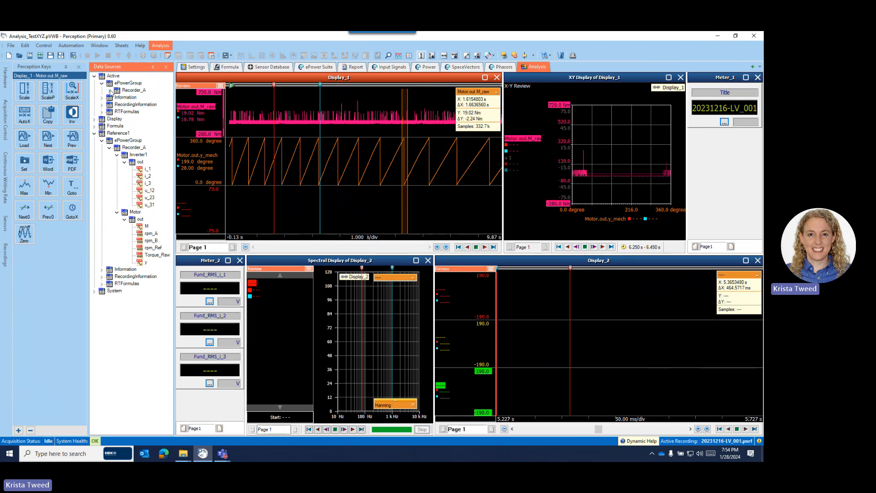
{"action": "left_click", "coordinate": [110, 90]}
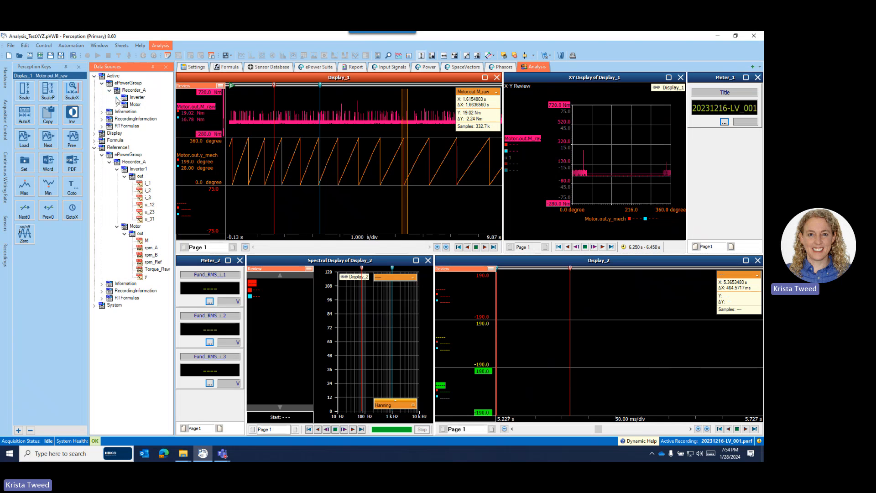
{"action": "left_click", "coordinate": [117, 97]}
{"action": "left_click", "coordinate": [125, 105]}
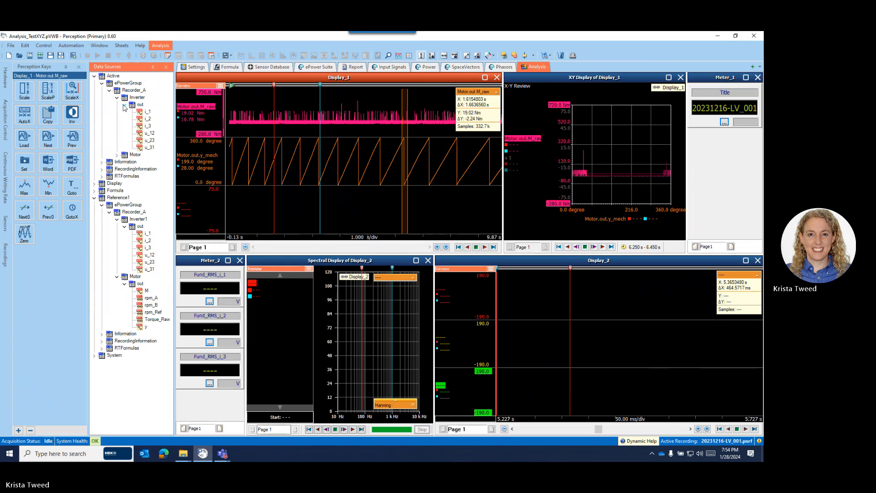
{"action": "left_click", "coordinate": [117, 155]}
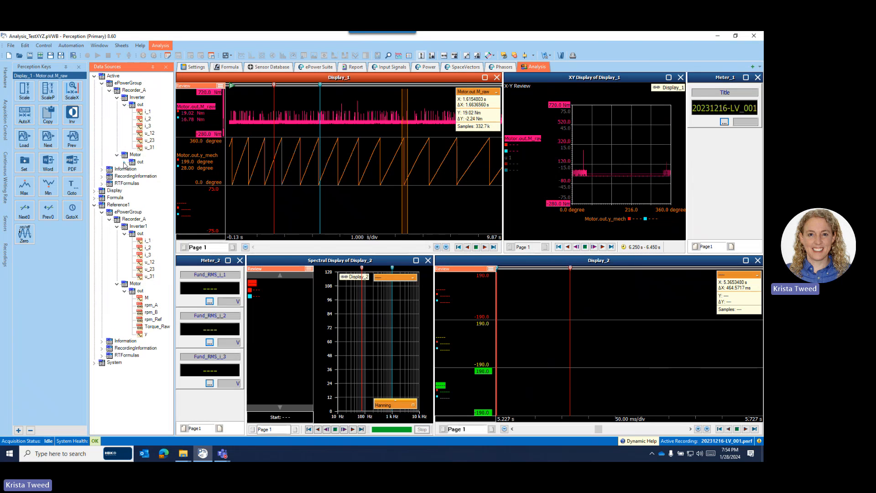
{"action": "left_click", "coordinate": [124, 162]}
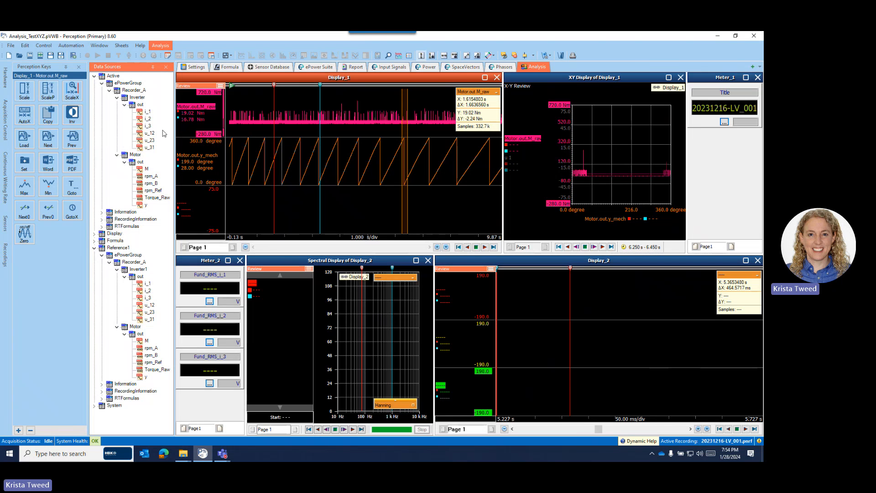
- Check which data source is assigned to the empty trace in the lowest pane of Display_1
{"action": "left_click", "coordinate": [187, 214]}
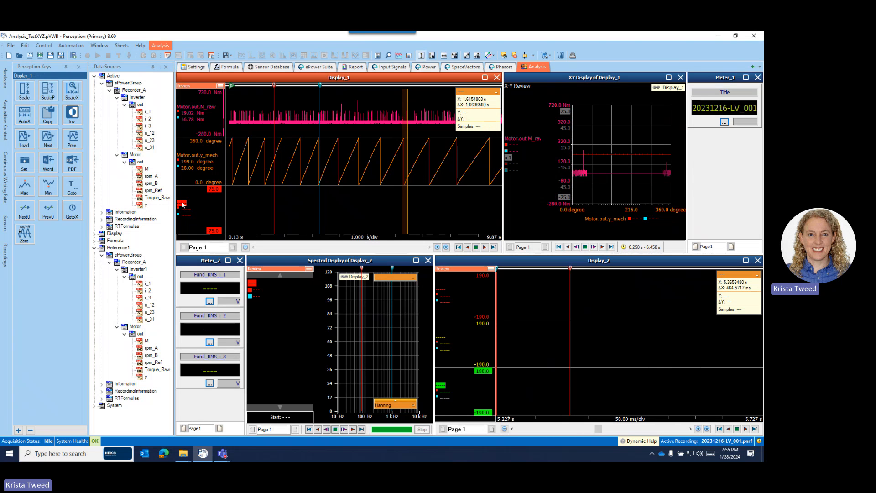
{"action": "double_click", "coordinate": [182, 205]}
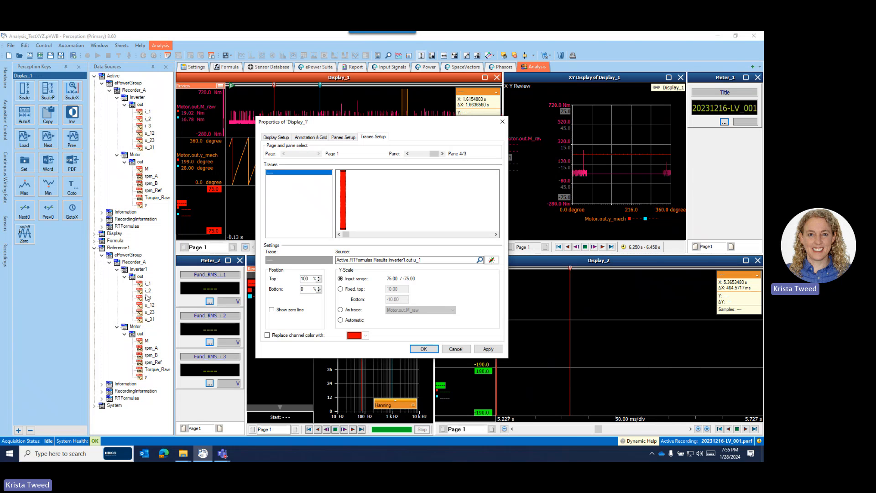
{"action": "left_click", "coordinate": [456, 349]}
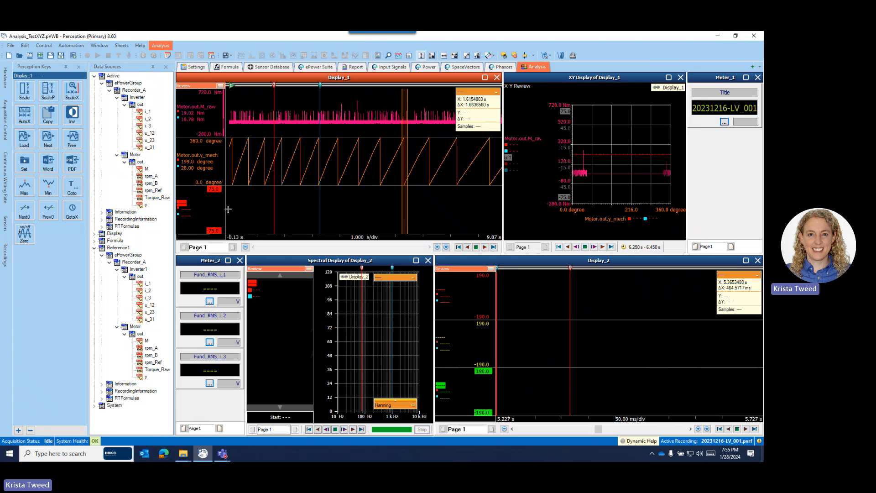
- Review the inverter references on the Formula and ePower Suite sheets and return to the Analysis sheet
{"action": "left_click", "coordinate": [228, 67]}
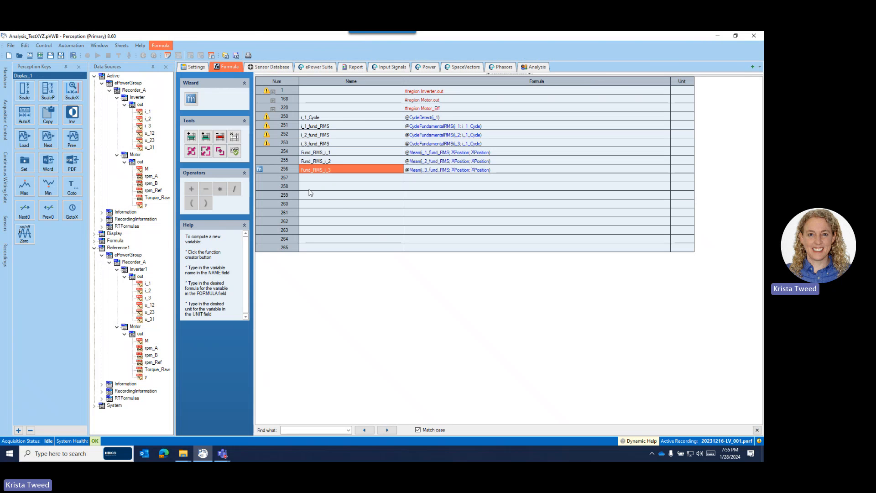
{"action": "left_click", "coordinate": [309, 187]}
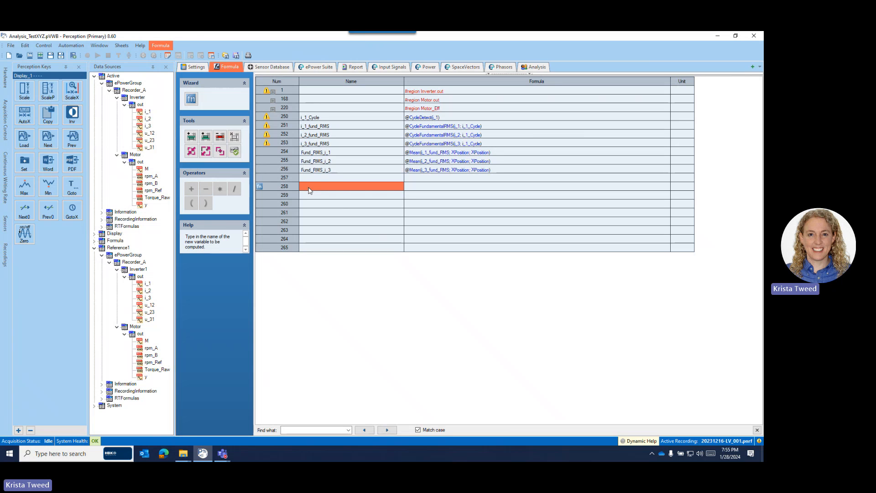
{"action": "left_click", "coordinate": [326, 66]}
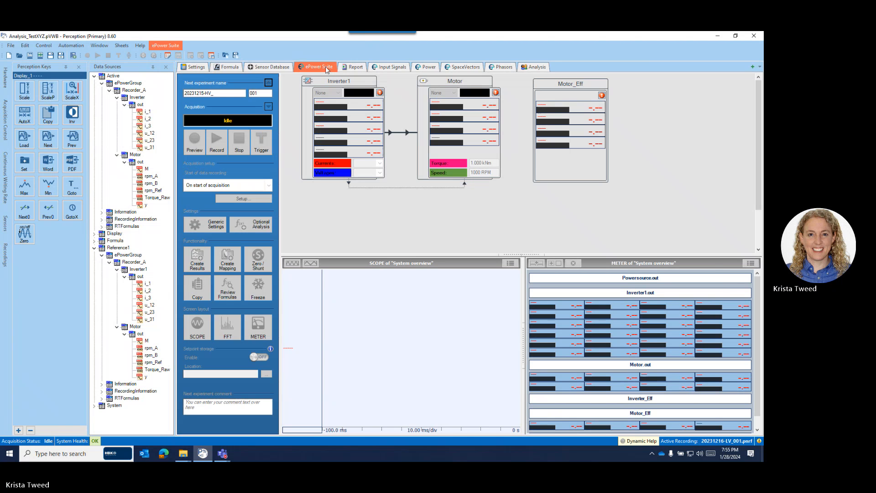
{"action": "left_click", "coordinate": [539, 68]}
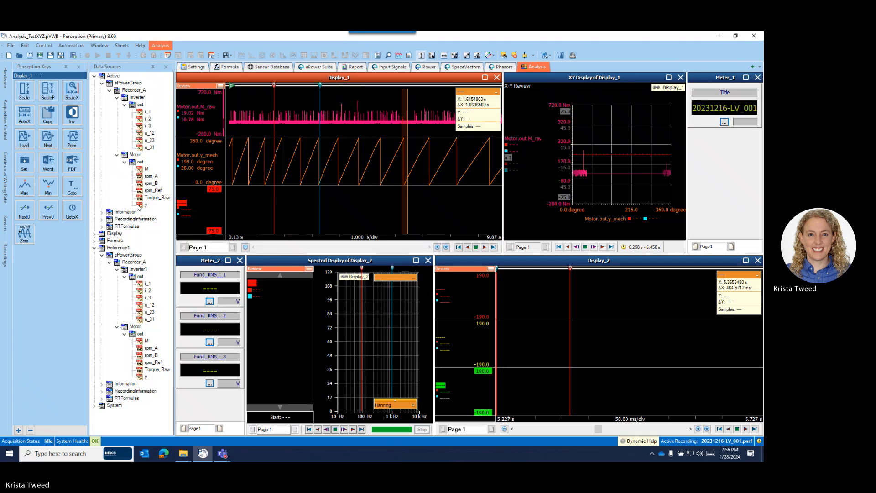
- Assign the active recording's Inverter output currents i_1, i_2 and i_3 to the three panes of Display_2, one per pane
{"action": "left_click_drag", "start_coordinate": [141, 112], "coordinate": [471, 299]}
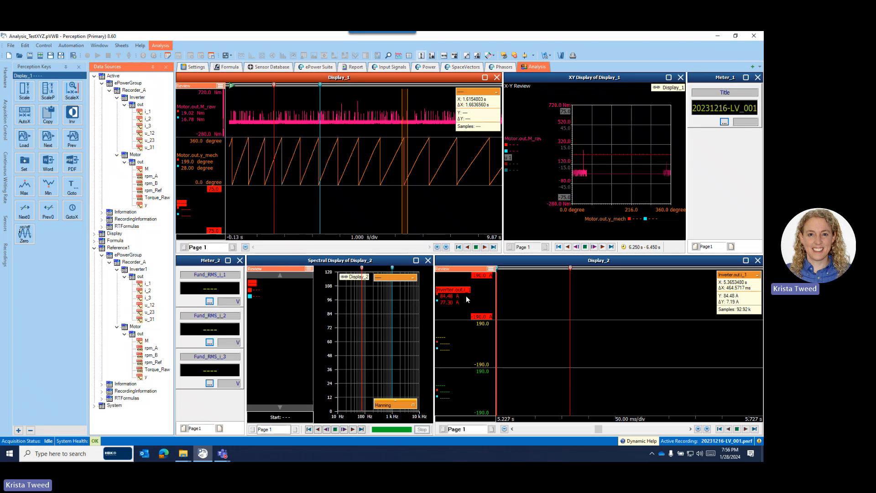
{"action": "left_click", "coordinate": [141, 119]}
{"action": "mouse_move", "coordinate": [143, 122]}
{"action": "left_mouse_down"}
{"action": "mouse_move", "coordinate": [463, 356]}
{"action": "mouse_move", "coordinate": [462, 345]}
{"action": "left_mouse_up"}
{"action": "mouse_move", "coordinate": [141, 126]}
{"action": "left_mouse_down"}
{"action": "mouse_move", "coordinate": [259, 238]}
{"action": "mouse_move", "coordinate": [474, 395]}
{"action": "left_mouse_up"}
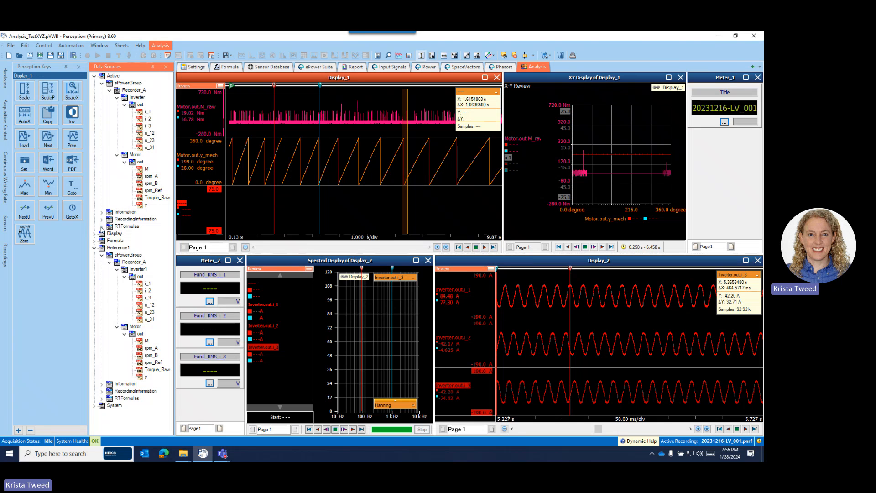
- Add the active RTFormulas result Inverter.out.u_1 to the lowest pane of Display_1 and move the XY range to about 2.273–2.473 s
{"action": "left_click", "coordinate": [102, 226]}
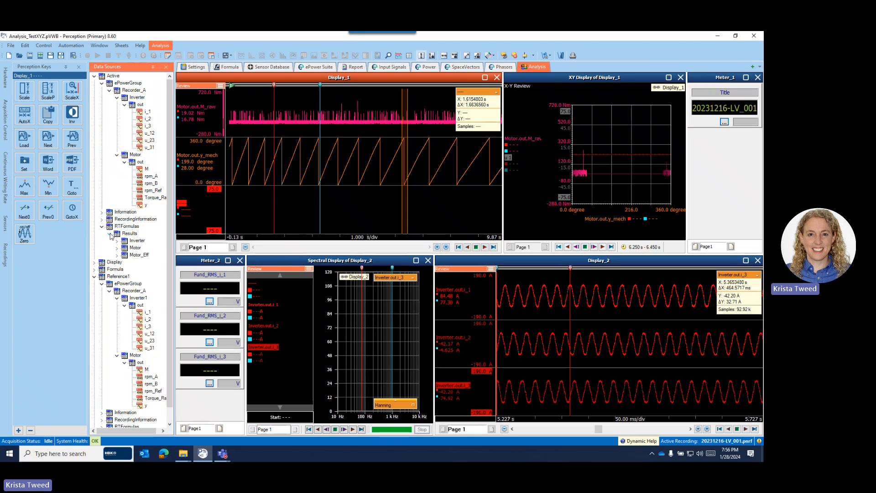
{"action": "left_click", "coordinate": [116, 241]}
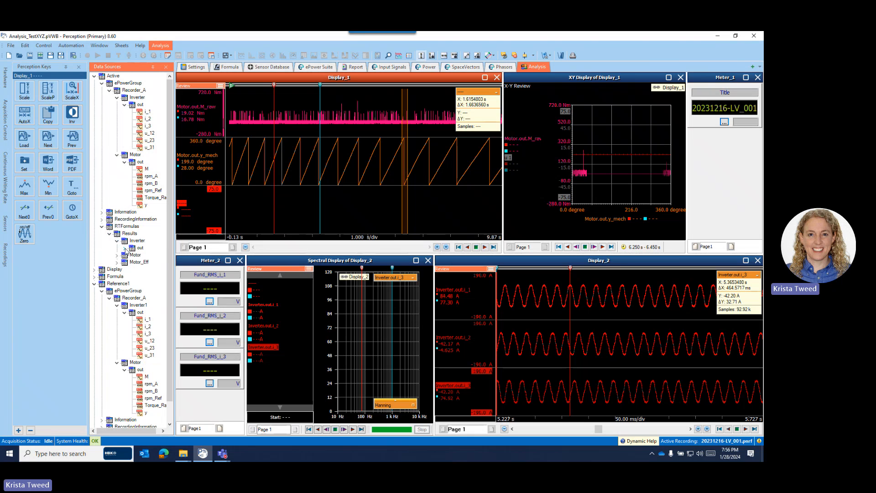
{"action": "left_click", "coordinate": [126, 249]}
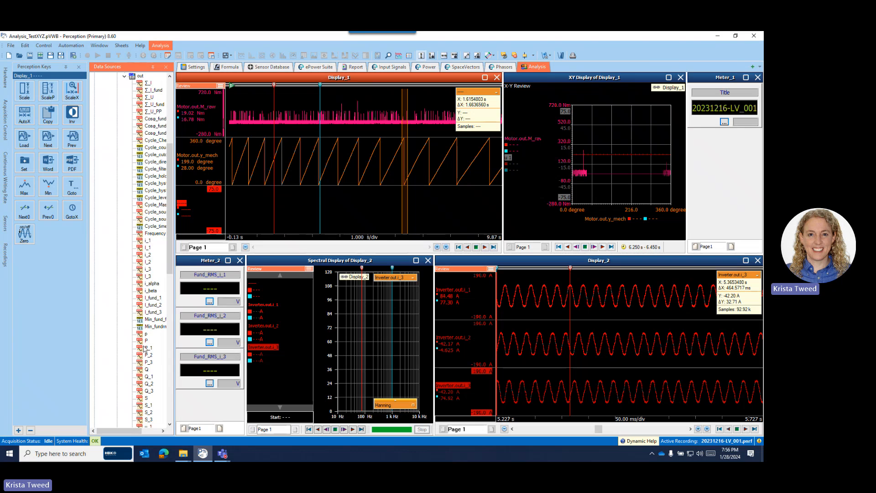
{"action": "scroll", "coordinate": [146, 361], "scroll_direction": "down", "scroll_amount": 8}
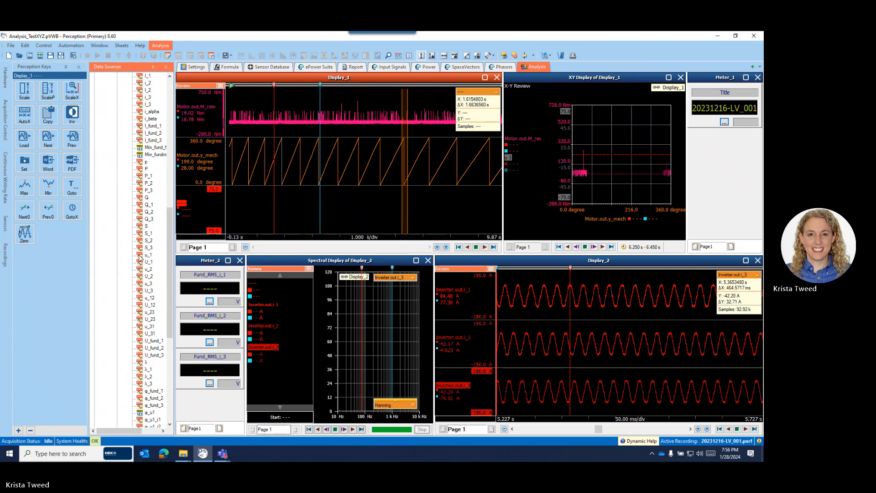
{"action": "left_click_drag", "start_coordinate": [140, 258], "coordinate": [197, 206]}
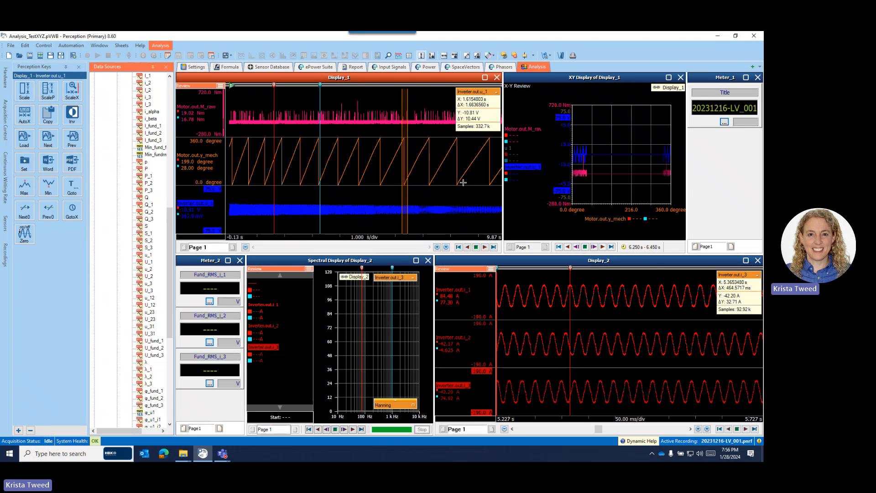
{"action": "left_click_drag", "start_coordinate": [401, 199], "coordinate": [292, 203]}
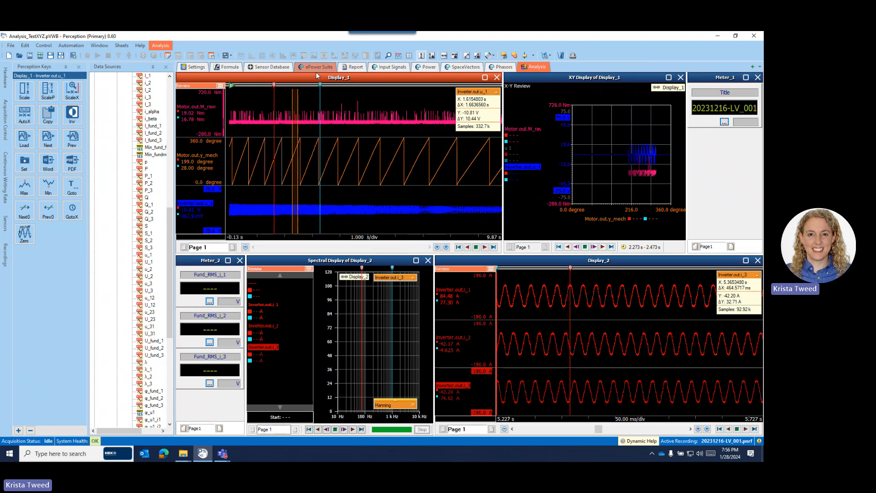
- Read the warning on the i_1_fund_RMS formula in line 251 of the Formula sheet
{"action": "left_click", "coordinate": [227, 68]}
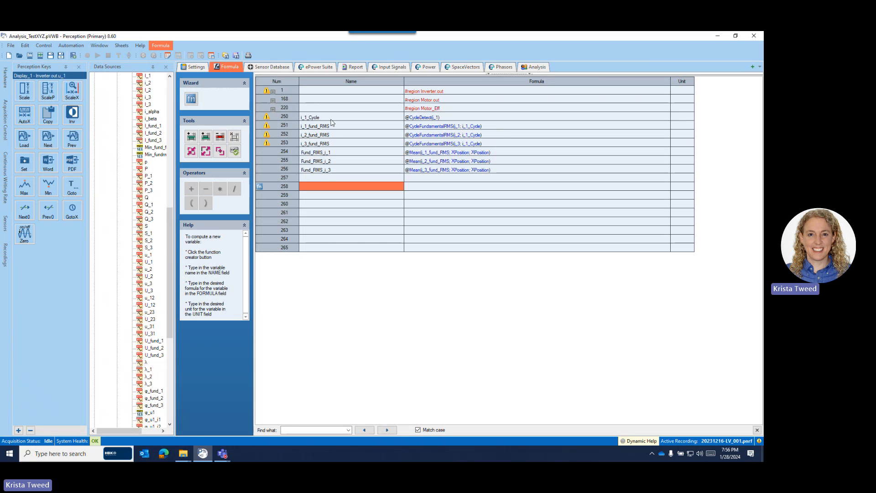
{"action": "left_click", "coordinate": [267, 126]}
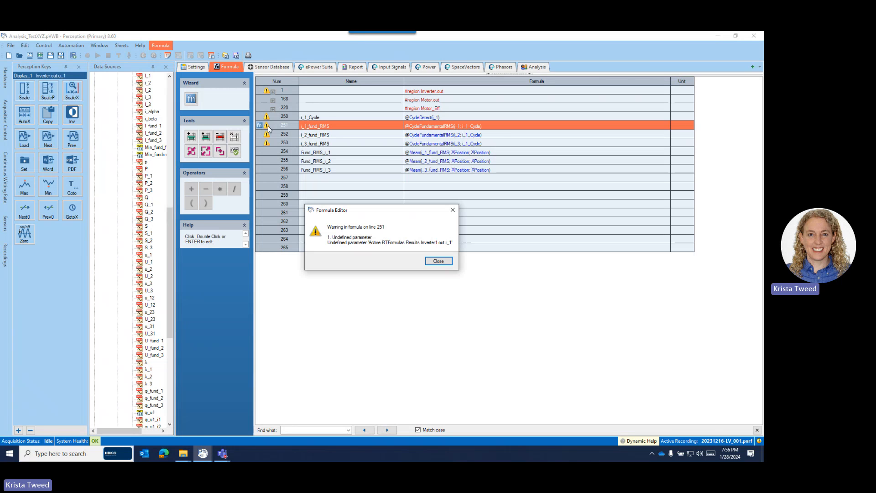
{"action": "left_click", "coordinate": [437, 262]}
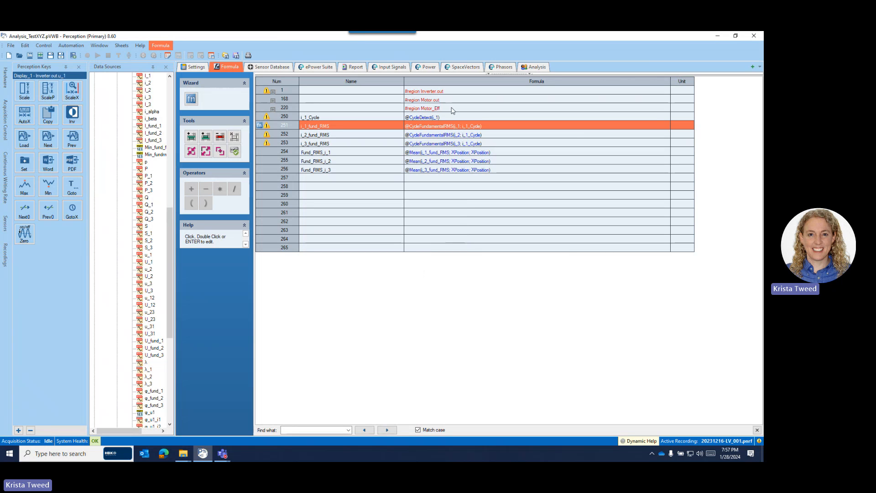
- Change the signal reference in the i_1_fund_RMS formula to Active.RTFormulas.Results.Inverter.out.i_1
{"action": "left_click", "coordinate": [457, 130]}
{"action": "left_click", "coordinate": [458, 129]}
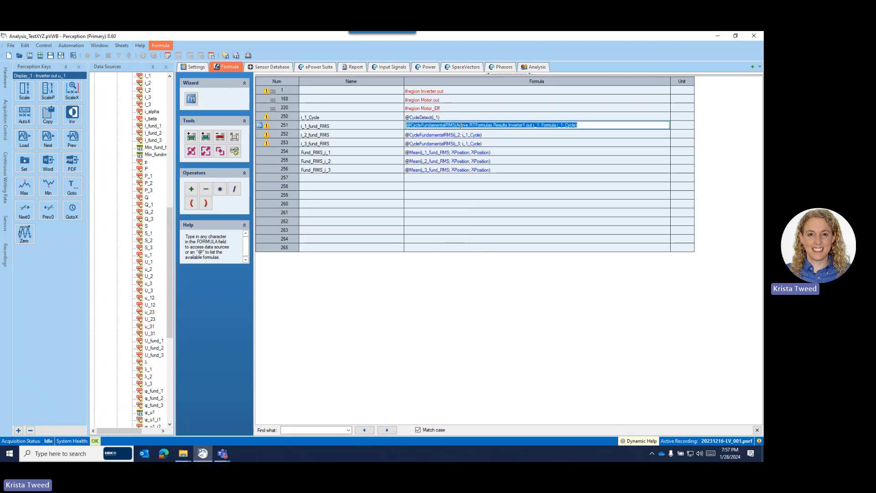
{"action": "left_click", "coordinate": [526, 125]}
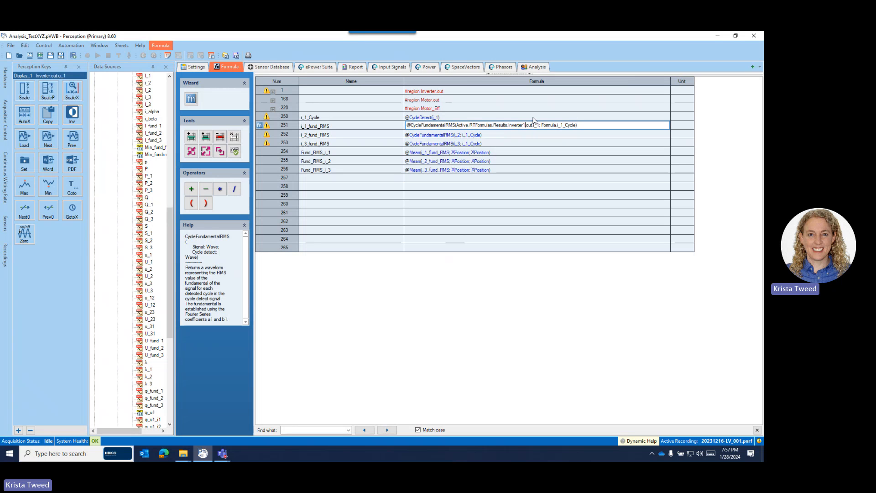
{"action": "key", "text": "BackSpace"}
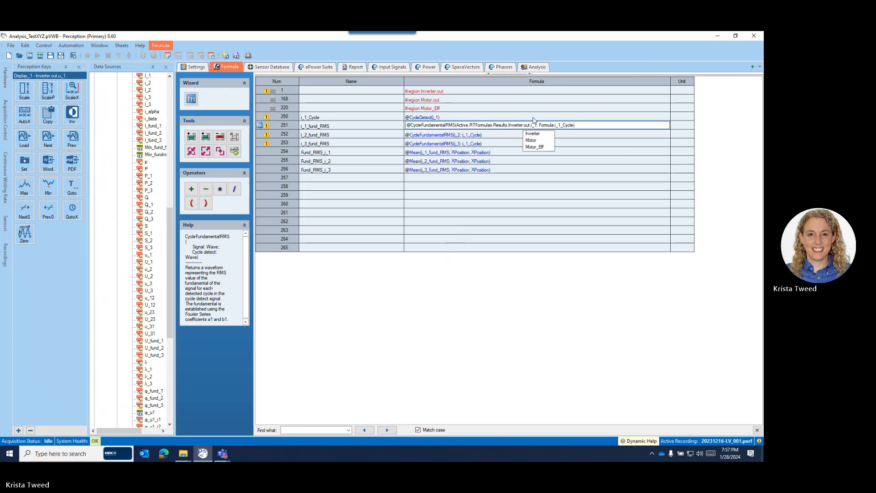
- Change the signal reference in the i_2_fund_RMS formula to Active.RTFormulas.Results.Inverter.out.i_2
{"action": "left_click", "coordinate": [484, 136]}
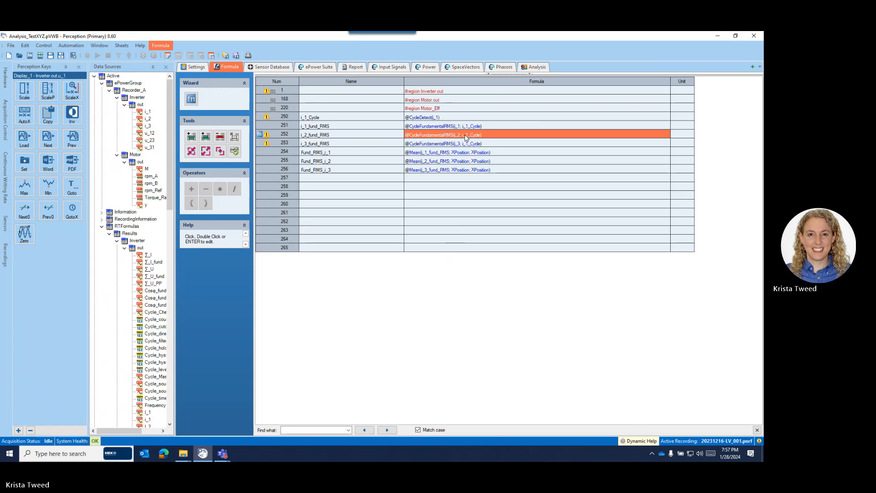
{"action": "left_click", "coordinate": [503, 133]}
{"action": "left_click", "coordinate": [525, 133]}
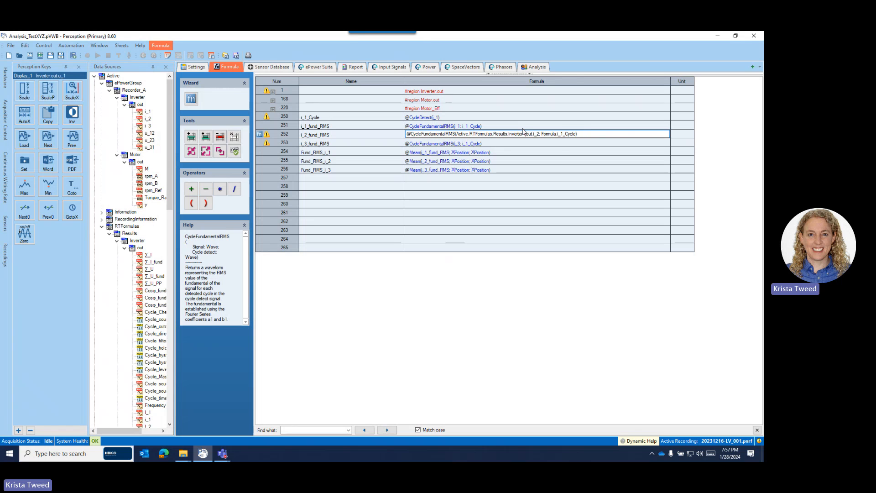
{"action": "key", "text": "BackSpace"}
{"action": "key", "text": "Escape"}
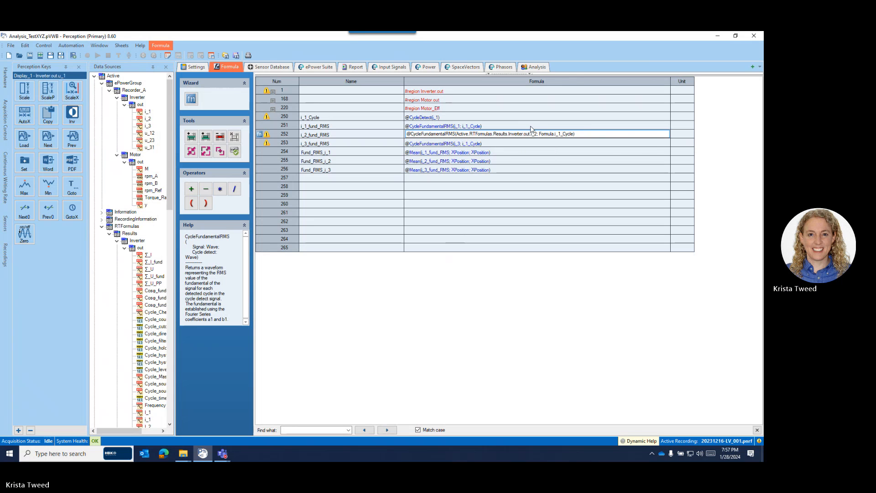
- Change the signal reference in the i_3_fund_RMS formula to Active.RTFormulas.Results.Inverter.out.i_3 and check the meters on the Analysis sheet
{"action": "left_click", "coordinate": [443, 144]}
{"action": "left_click", "coordinate": [532, 144]}
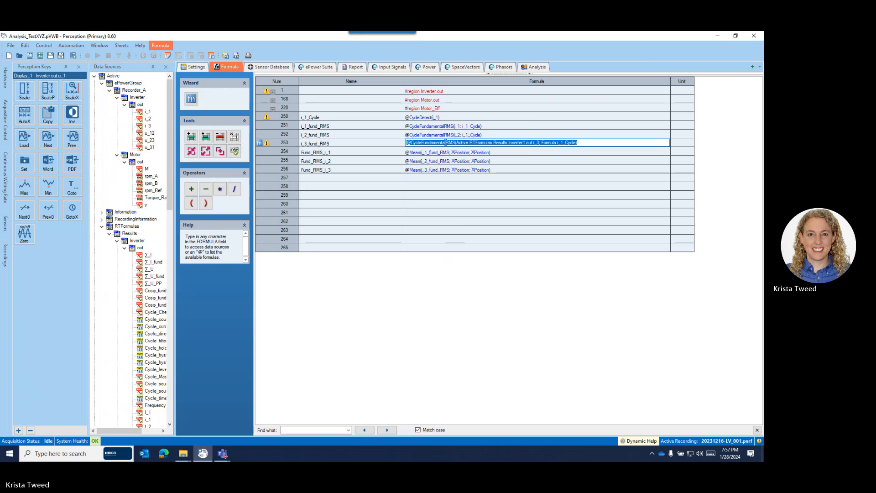
{"action": "left_click", "coordinate": [526, 142]}
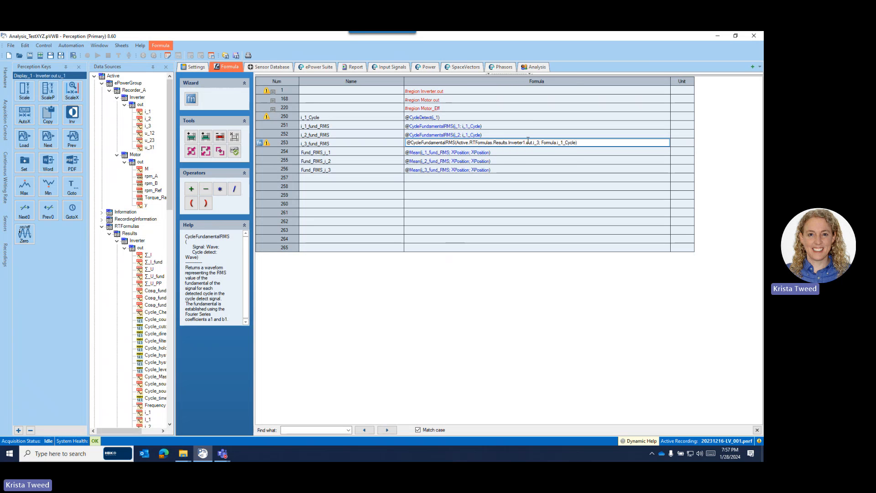
{"action": "key", "text": "BackSpace"}
{"action": "key", "text": "Escape"}
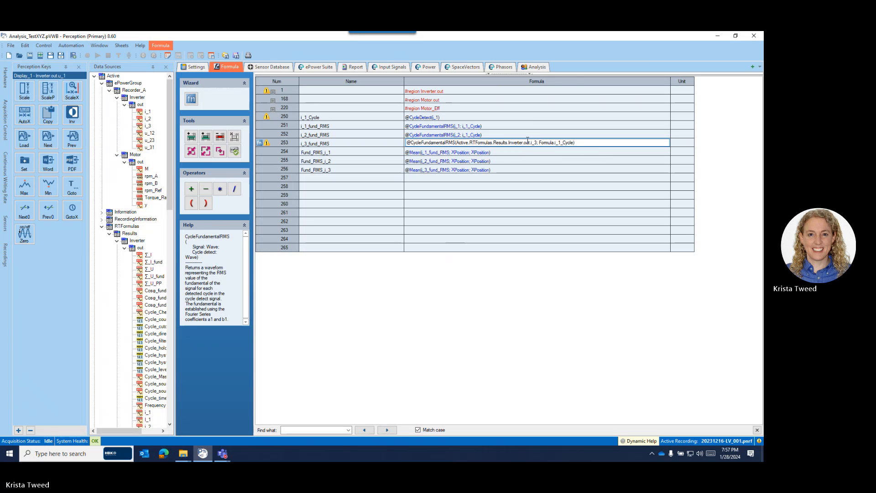
{"action": "left_click", "coordinate": [447, 198]}
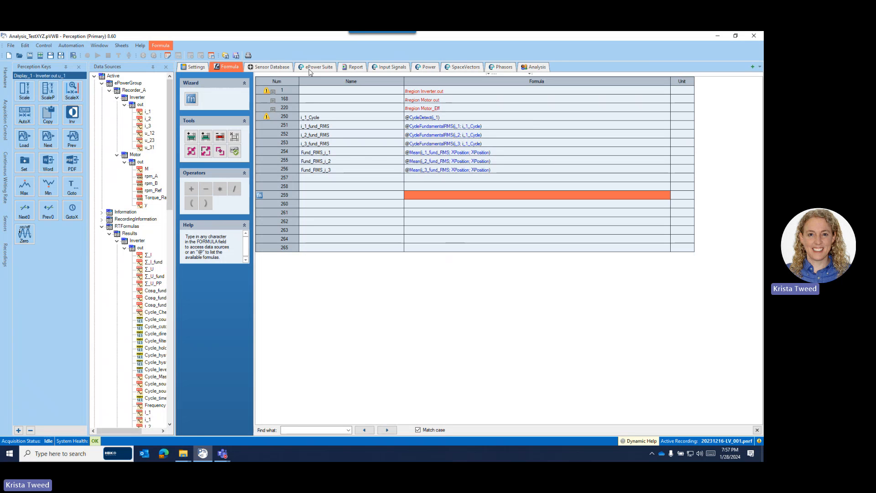
{"action": "left_click", "coordinate": [536, 67]}
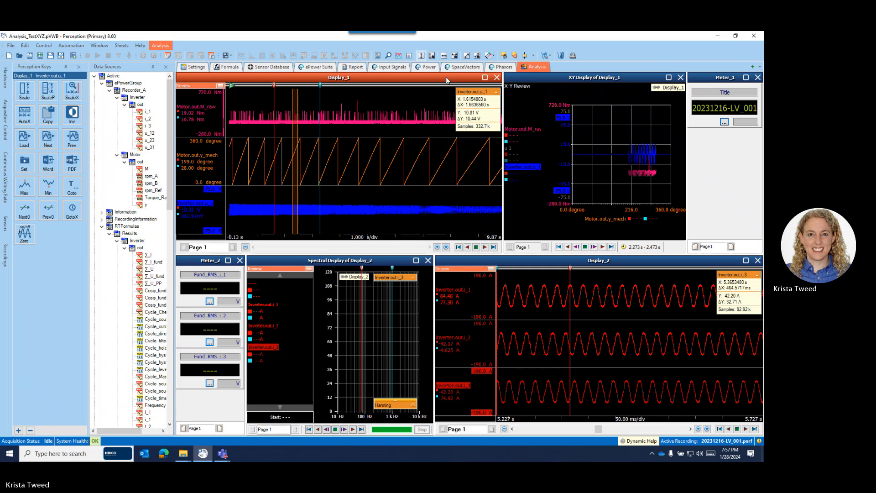
- Set the CycleDetect signal of i_1_Cycle to Active.RTFormulas.Results.Inverter.out.i_1, preview the waveform and accept the function
{"action": "left_click", "coordinate": [230, 67]}
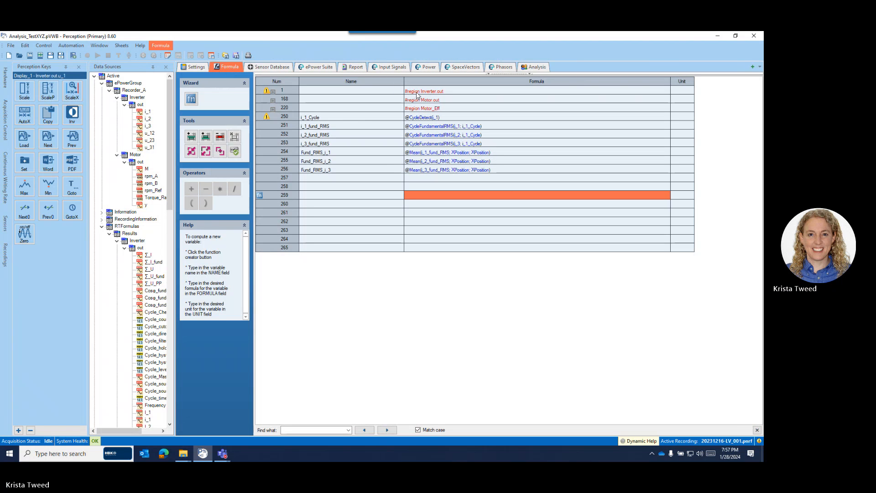
{"action": "left_click", "coordinate": [279, 117]}
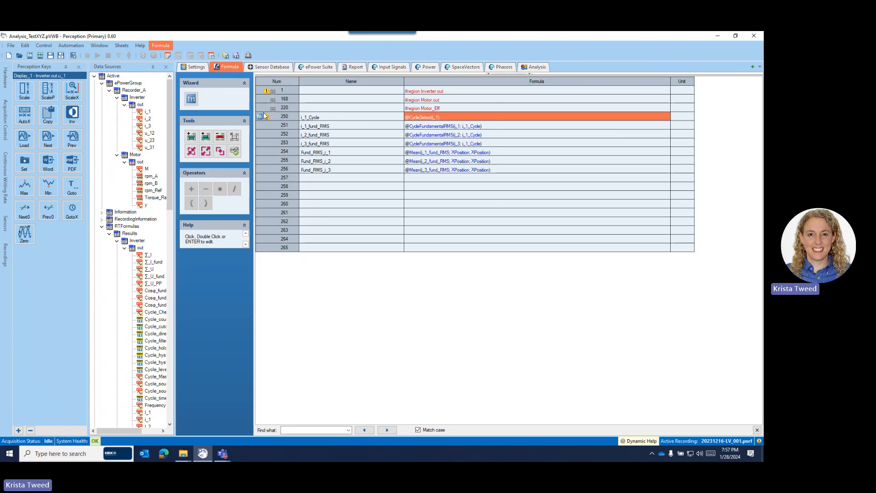
{"action": "left_click", "coordinate": [261, 116]}
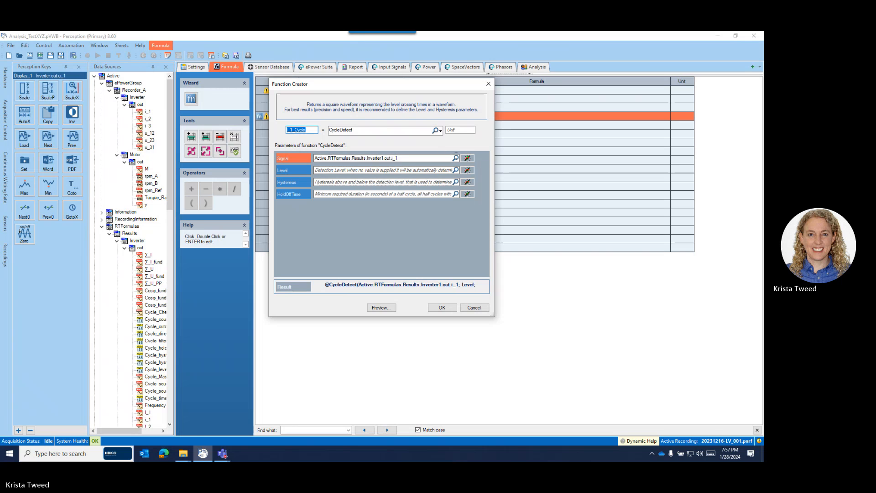
{"action": "left_click", "coordinate": [384, 158]}
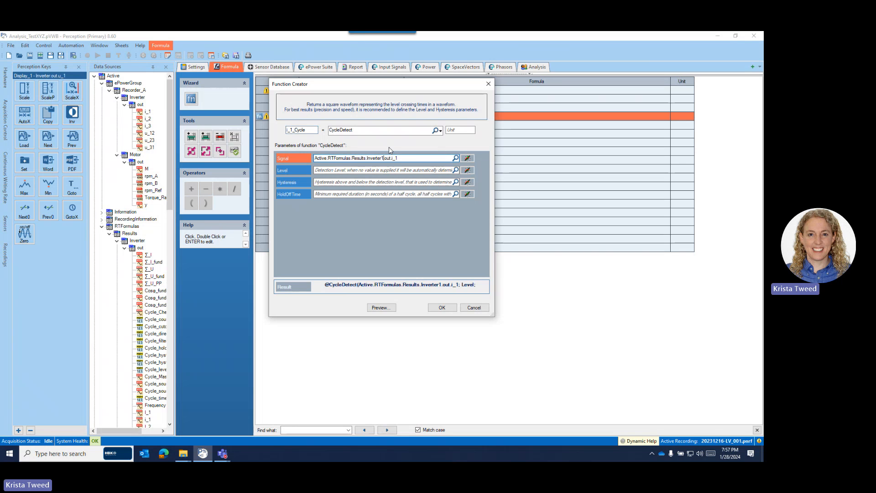
{"action": "key", "text": "BackSpace"}
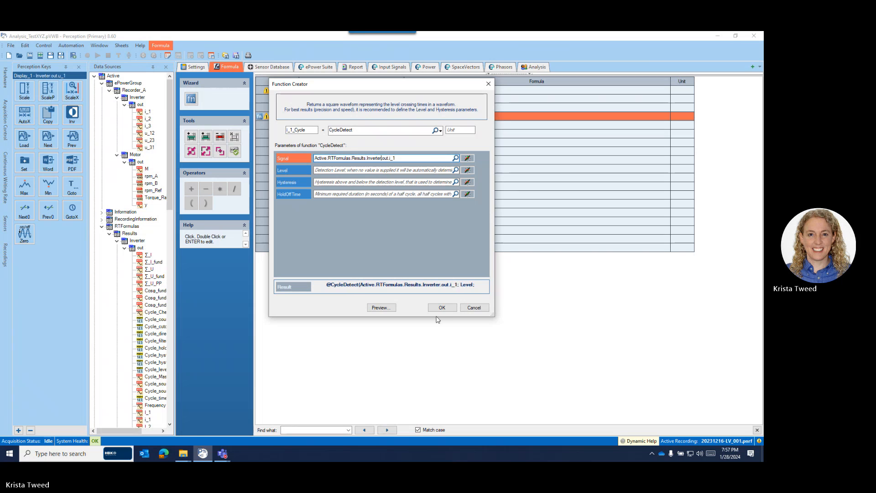
{"action": "left_click", "coordinate": [382, 308]}
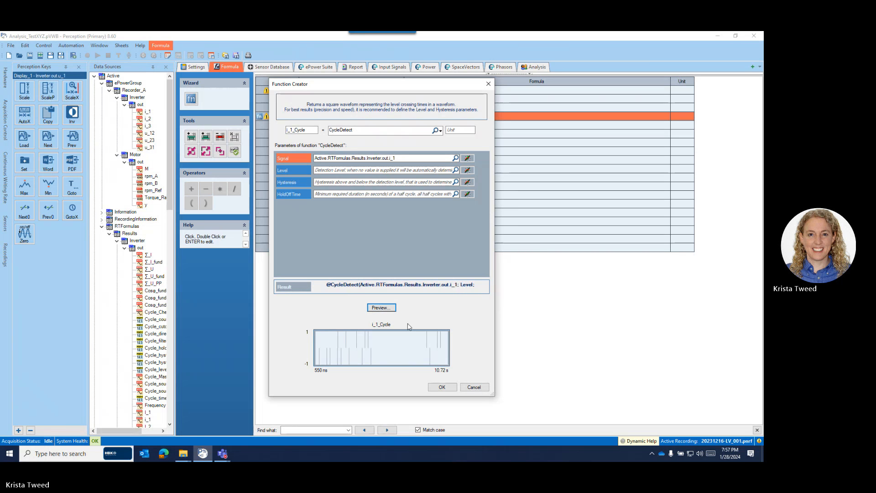
{"action": "left_click", "coordinate": [443, 387]}
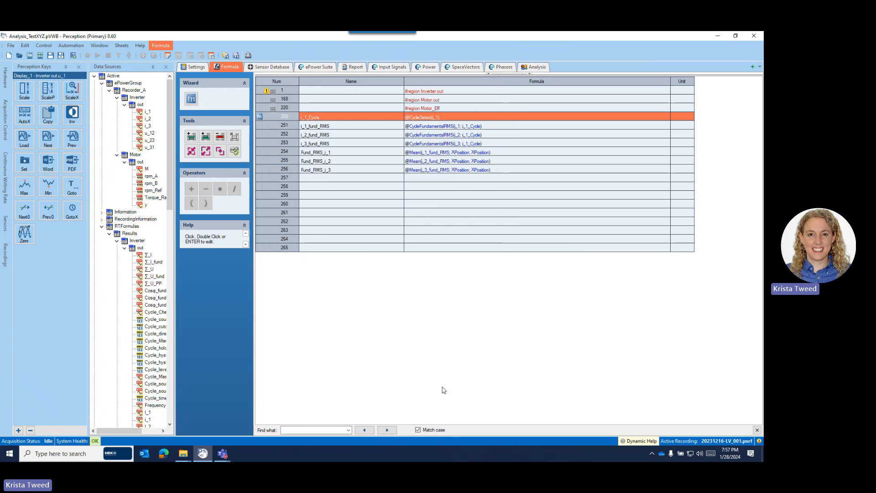
- Review the function parameters of i_1_fund_RMS, then check the fundamental RMS meters on the Analysis sheet
{"action": "left_click", "coordinate": [493, 127]}
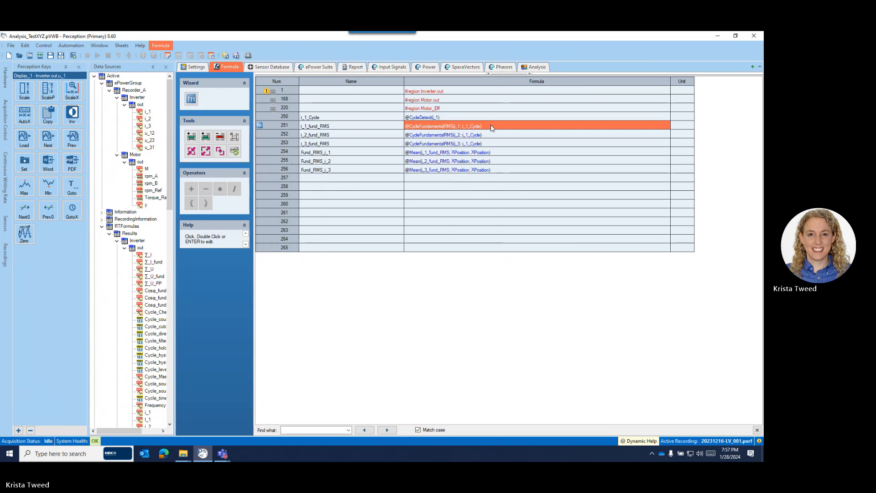
{"action": "left_click", "coordinate": [260, 125]}
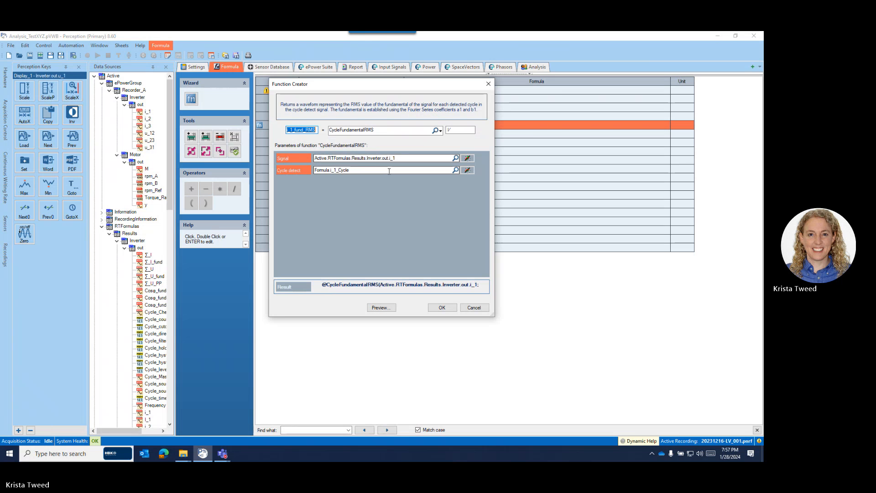
{"action": "left_click", "coordinate": [442, 307]}
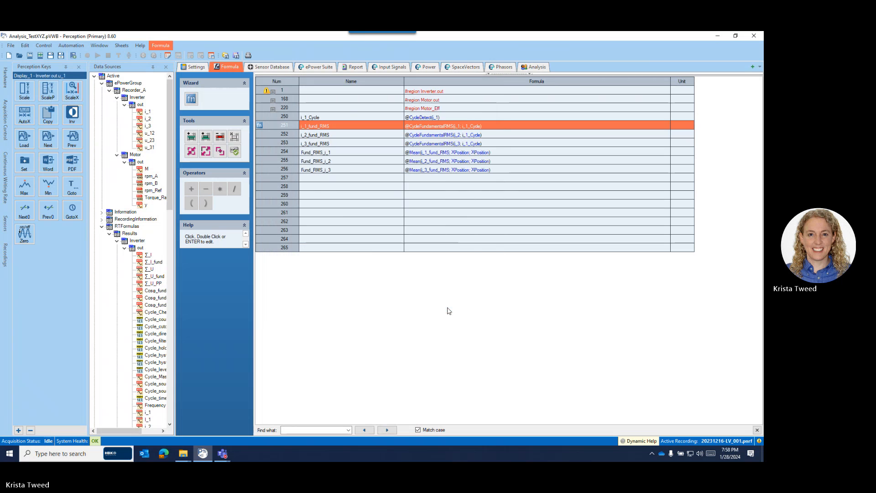
{"action": "left_click", "coordinate": [338, 212]}
{"action": "left_click", "coordinate": [533, 67]}
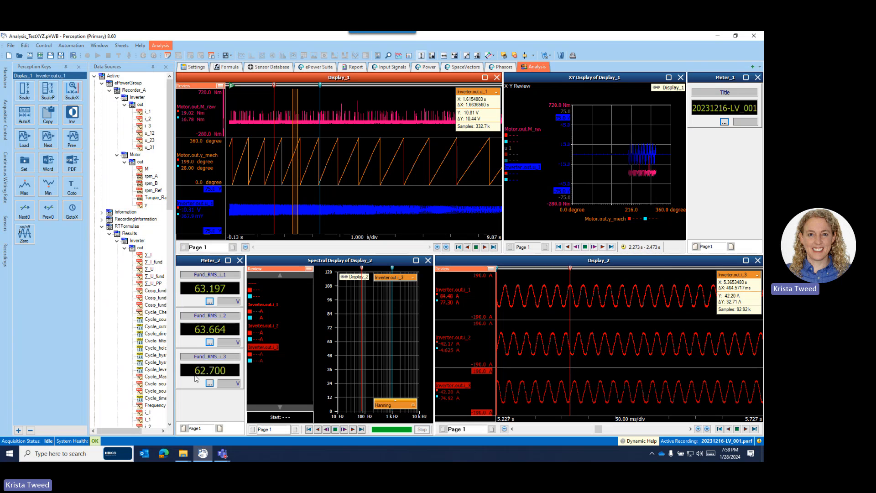
- Save the virtual workbench under the new name Analysis_TestXYZ_LV.pVWB in the TestXYZ folder
{"action": "left_click", "coordinate": [11, 45]}
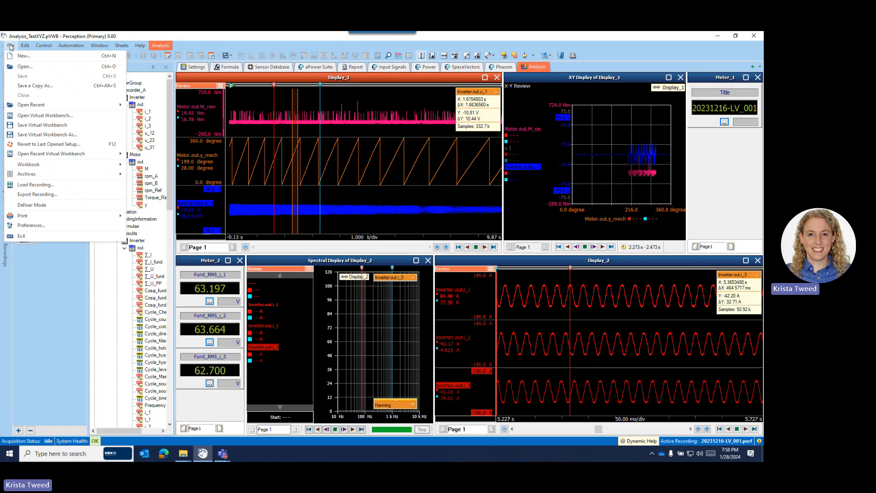
{"action": "left_click", "coordinate": [62, 136]}
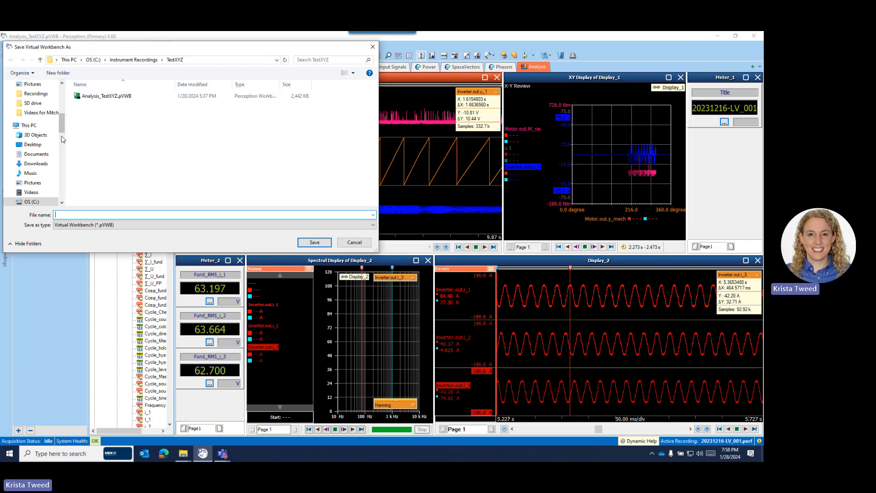
{"action": "left_click", "coordinate": [102, 96]}
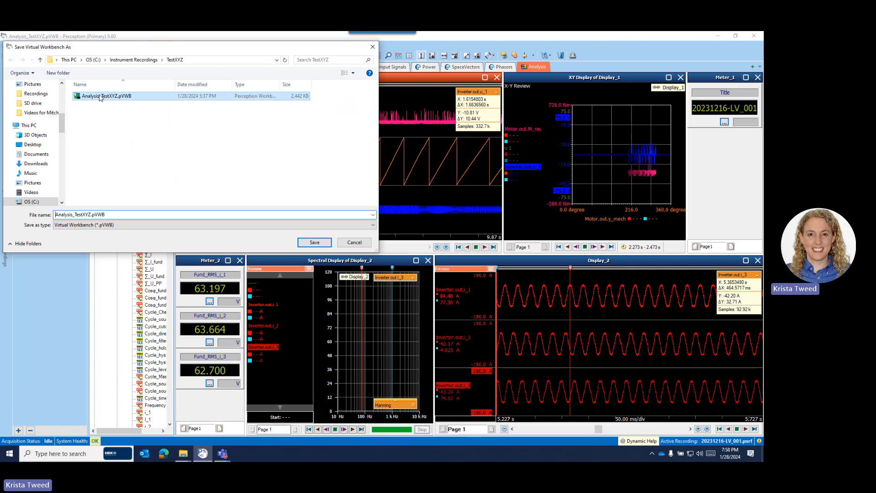
{"action": "left_click", "coordinate": [89, 213]}
{"action": "left_click", "coordinate": [91, 214]}
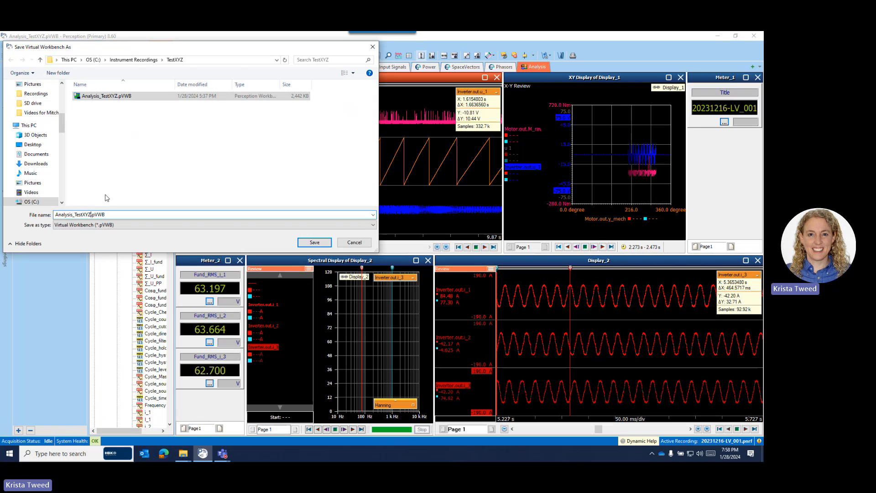
{"action": "type", "text": "_"}
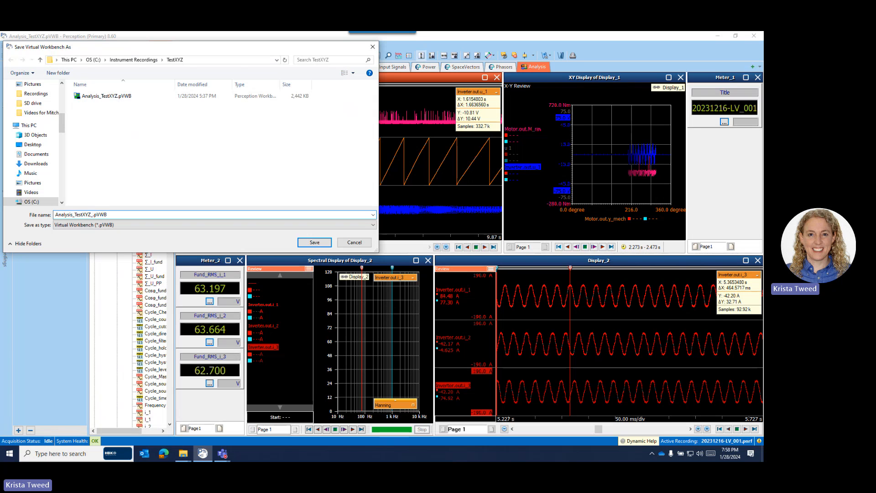
{"action": "type", "text": "LV"}
{"action": "left_click", "coordinate": [302, 243]}
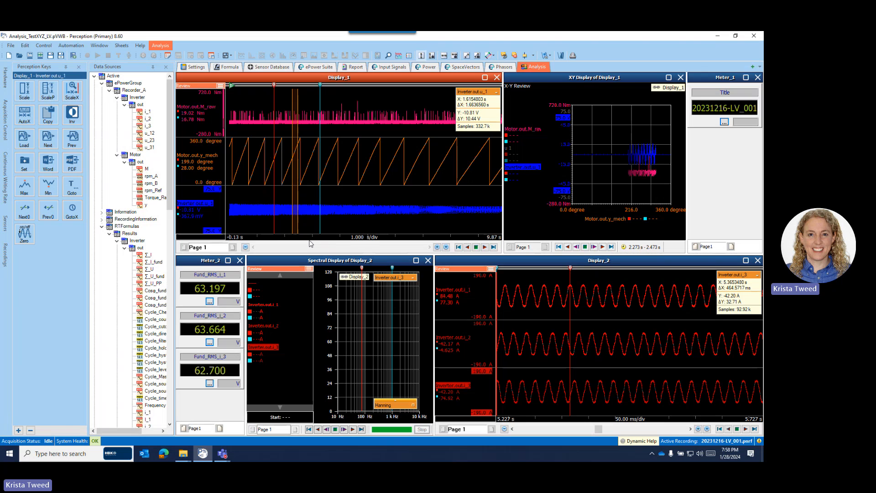
- Show the full recording in Display_2 and move its measurement cursor to about 2.505 s
{"action": "left_click", "coordinate": [706, 429]}
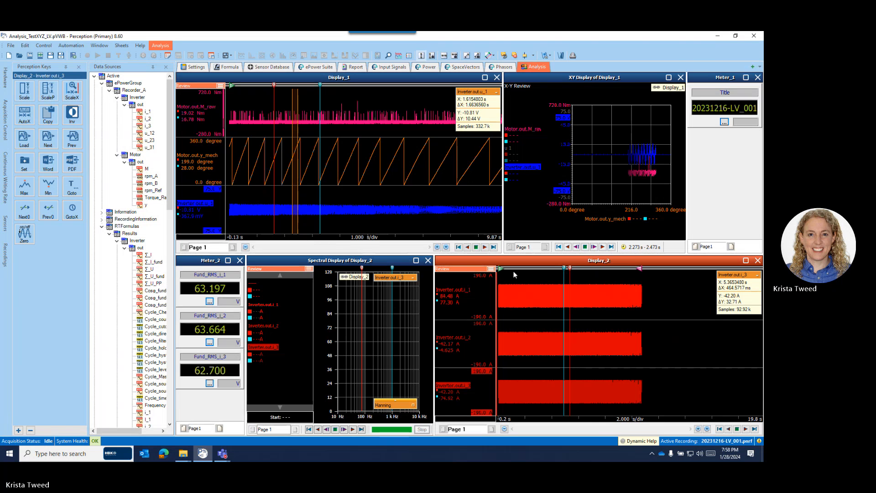
{"action": "left_click_drag", "start_coordinate": [500, 282], "coordinate": [523, 284]}
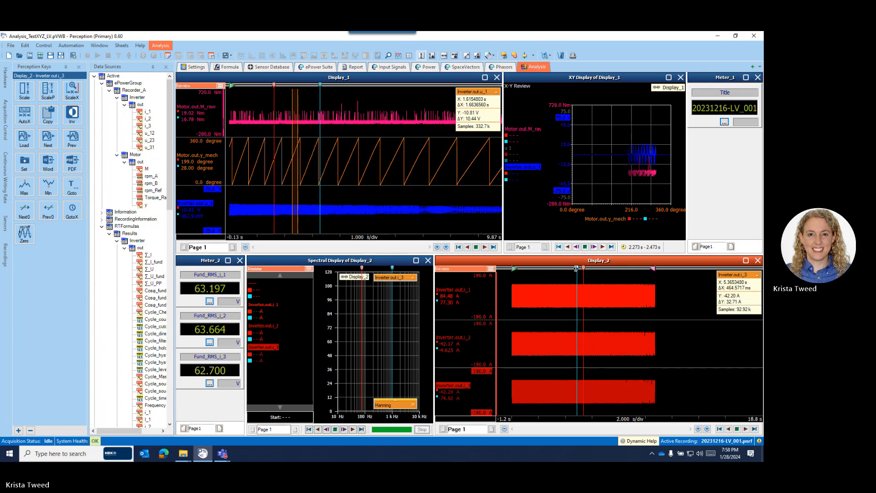
{"action": "left_click_drag", "start_coordinate": [576, 268], "coordinate": [546, 272]}
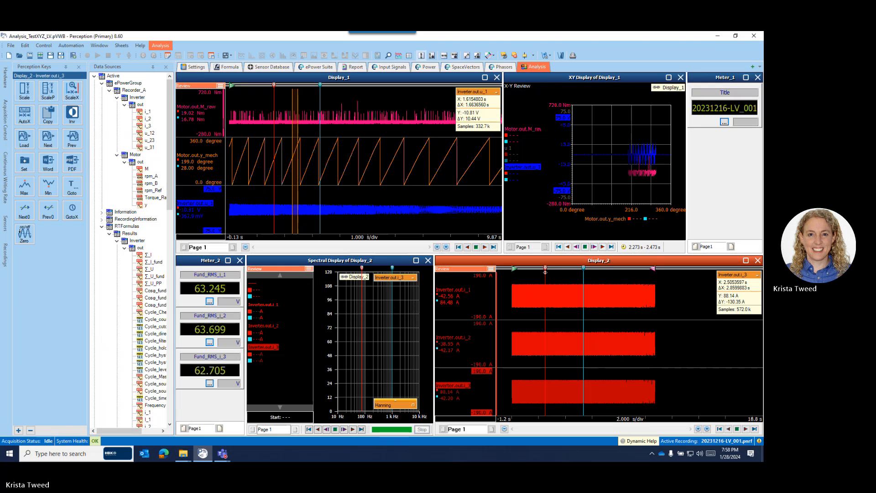
- Remove the blank entry, Inverter.out.i_2 and Inverter.out.i_3 from the selected traces of Spectral Display of Display_2, keeping only Inverter.out.i_1
{"action": "right_click", "coordinate": [344, 309]}
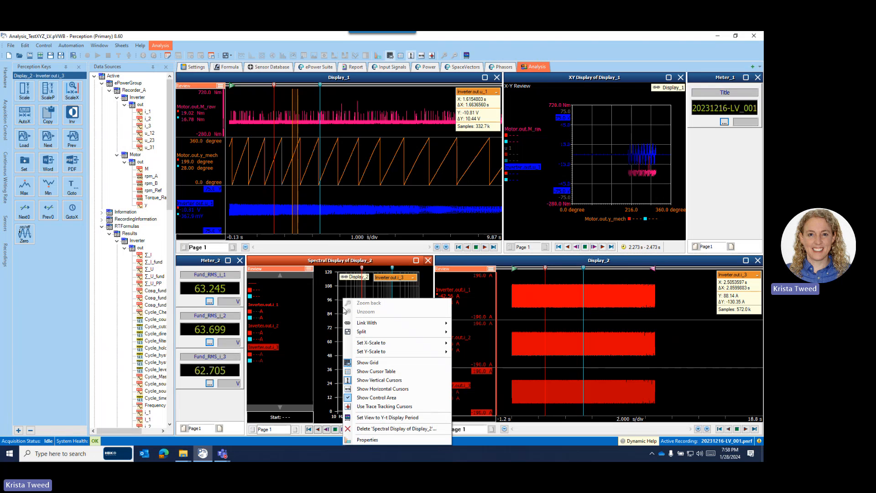
{"action": "left_click", "coordinate": [378, 441]}
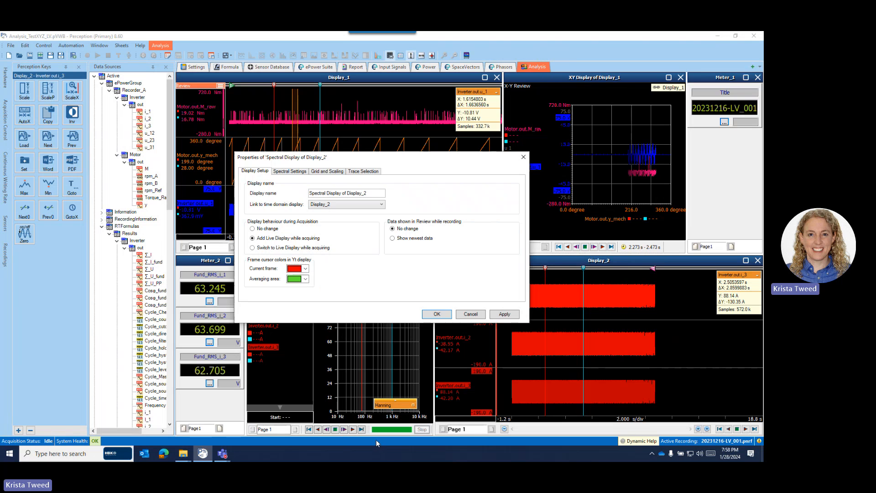
{"action": "left_click", "coordinate": [286, 172]}
{"action": "left_click", "coordinate": [361, 171]}
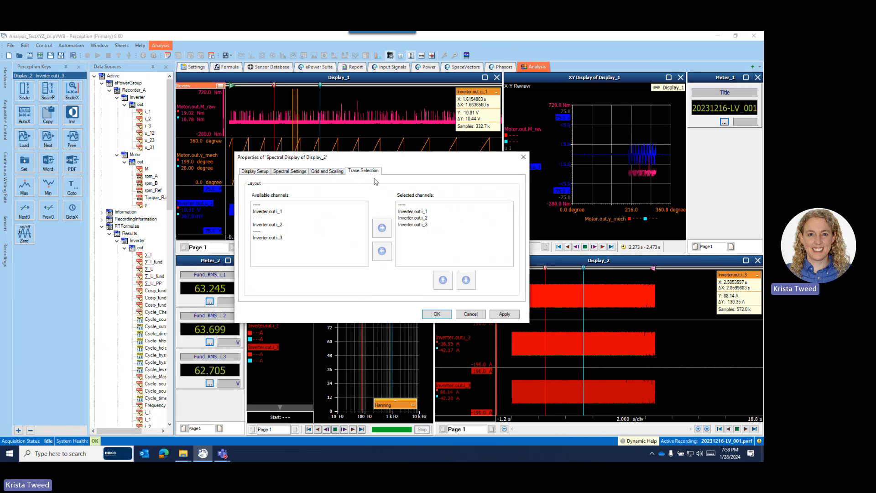
{"action": "left_click", "coordinate": [411, 218]}
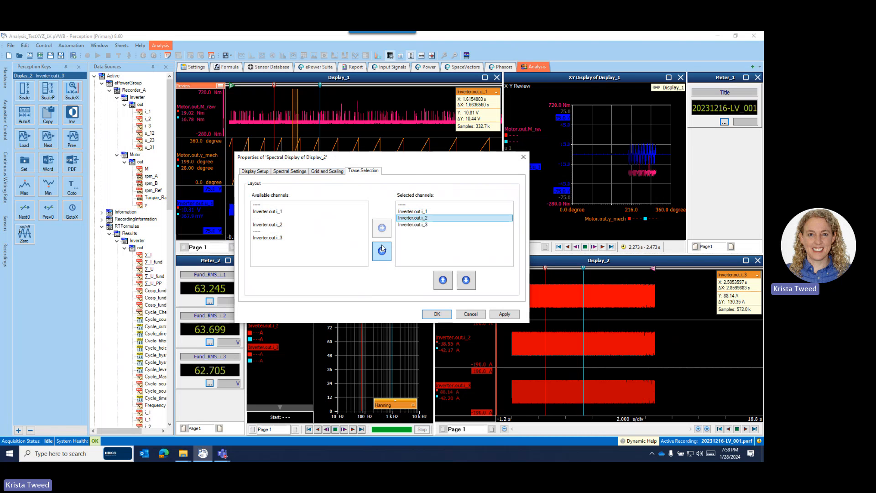
{"action": "left_click", "coordinate": [382, 249]}
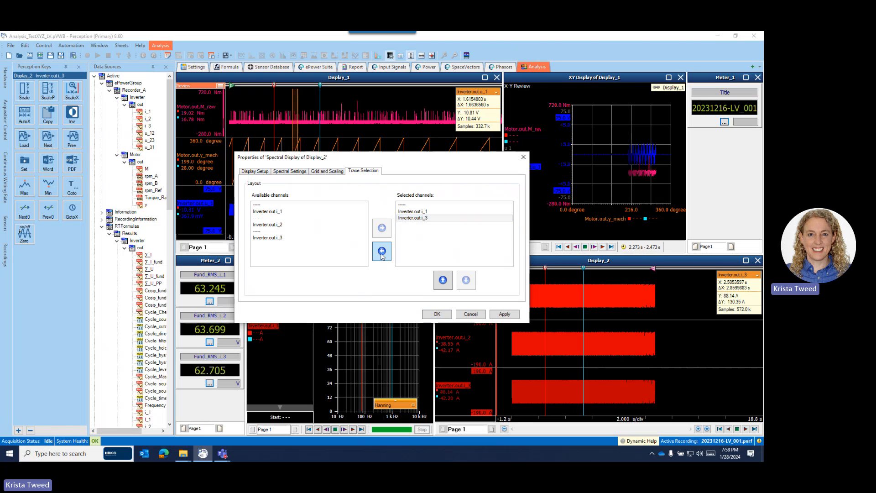
{"action": "left_click", "coordinate": [382, 251]}
{"action": "left_click", "coordinate": [409, 205]}
{"action": "left_click", "coordinate": [382, 251]}
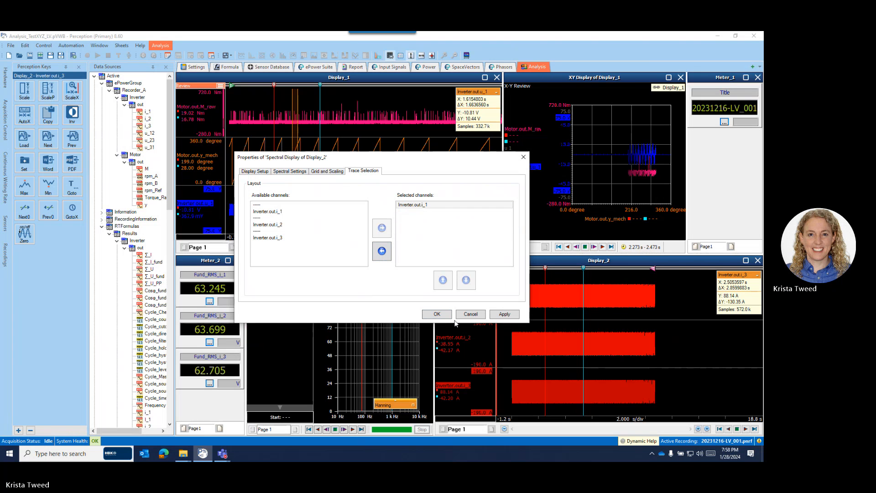
{"action": "left_click", "coordinate": [437, 314]}
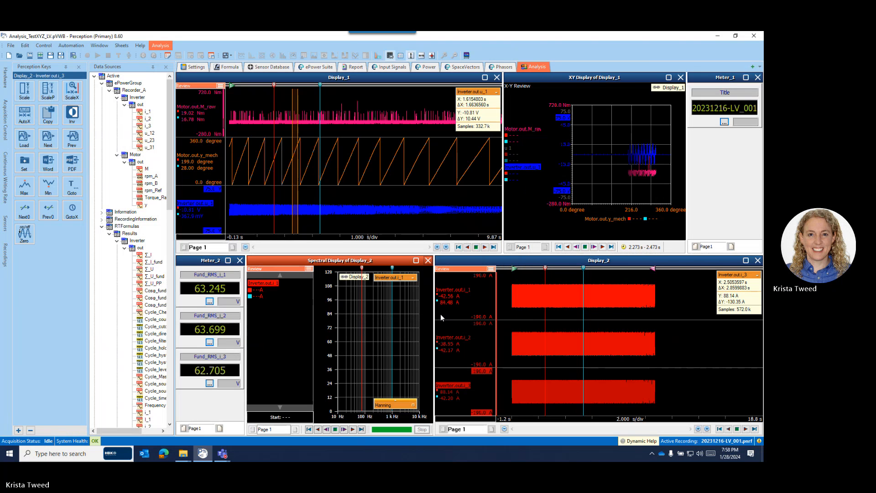
- Move the measurement cursor in Display_2 to about 6.49 s
{"action": "scroll", "coordinate": [573, 292], "scroll_direction": "up", "scroll_amount": 1}
{"action": "scroll", "coordinate": [573, 293], "scroll_direction": "down", "scroll_amount": 1}
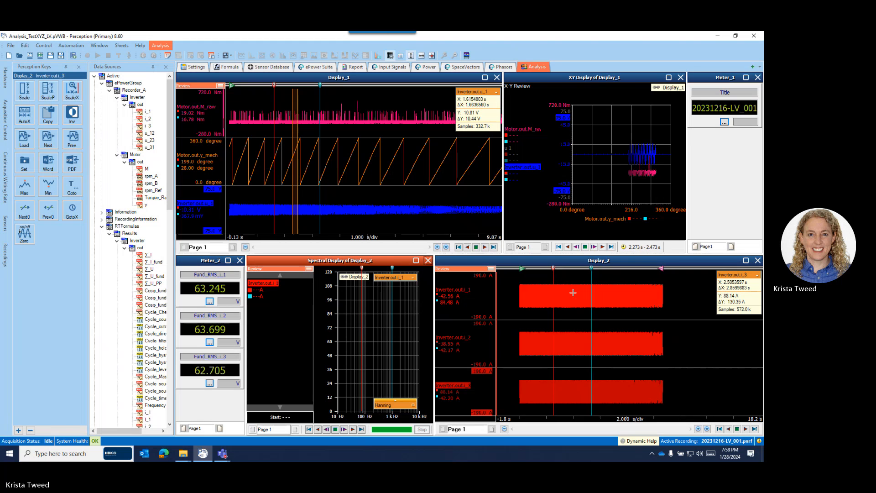
{"action": "left_click_drag", "start_coordinate": [588, 267], "coordinate": [604, 268]}
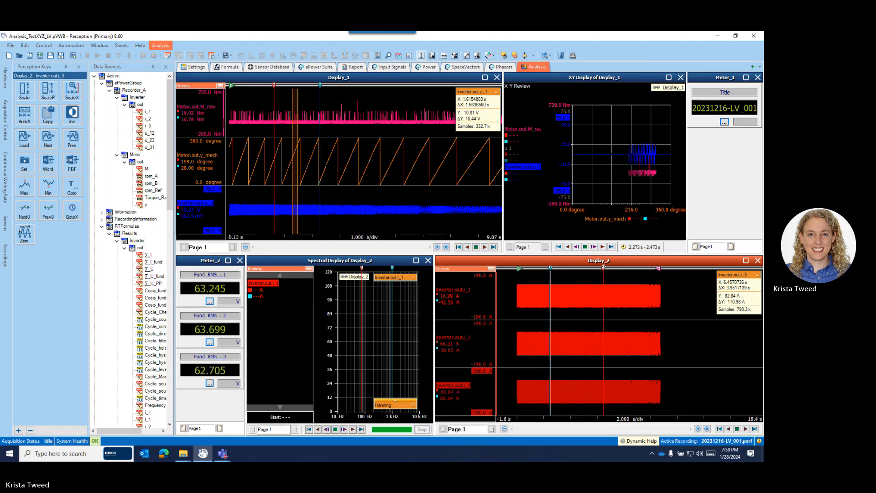
- Replace the selected trace of Spectral Display of Display_2 by removing Inverter.out.i_1 and adding it again from the available channels
{"action": "right_click", "coordinate": [273, 306]}
{"action": "left_click", "coordinate": [297, 440]}
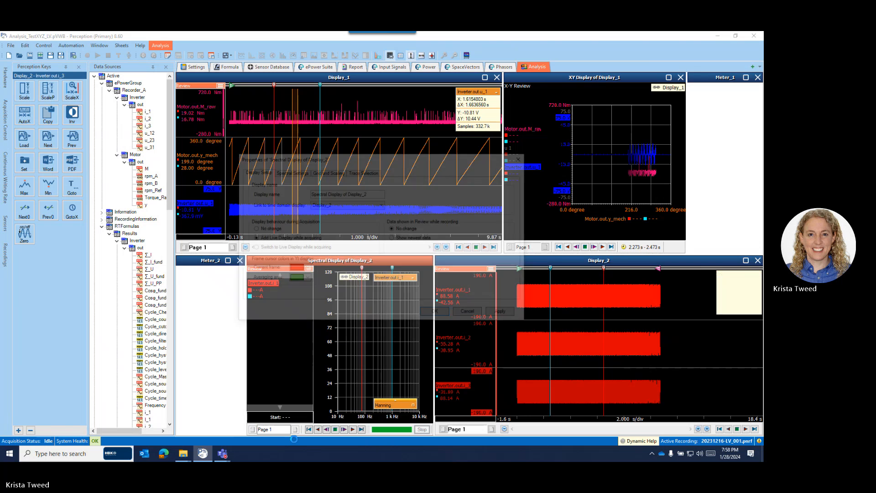
{"action": "left_click", "coordinate": [364, 172]}
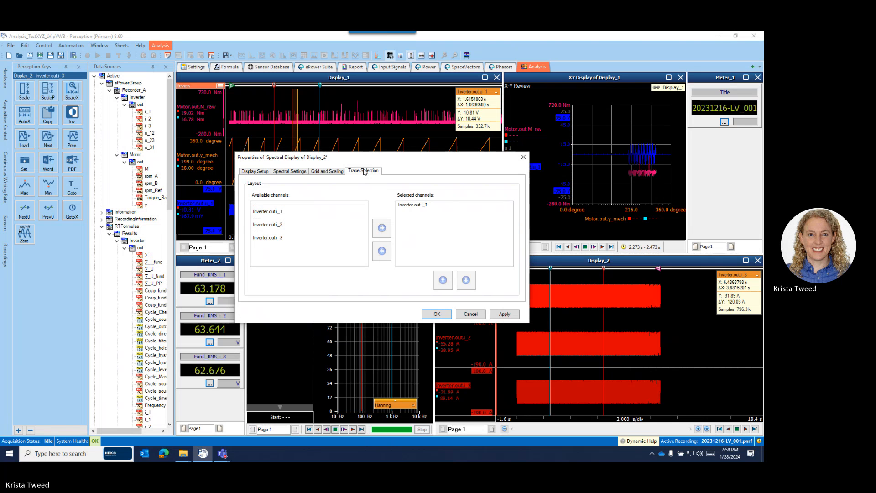
{"action": "left_click", "coordinate": [422, 206]}
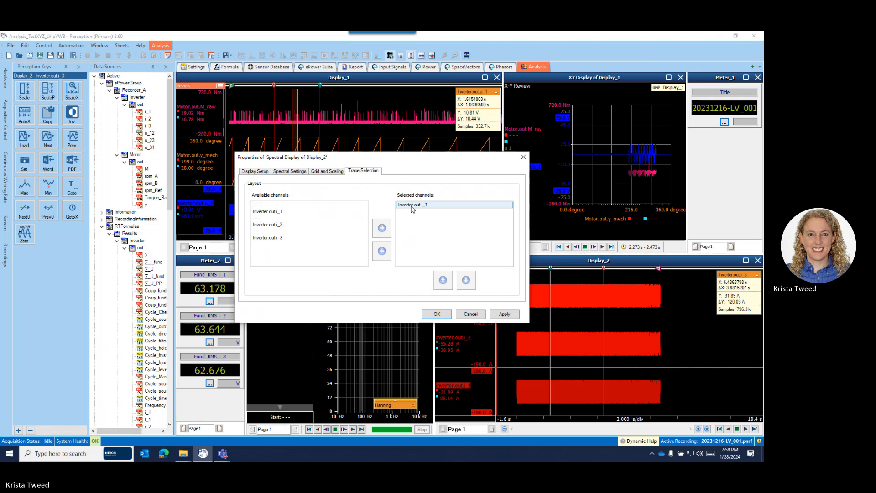
{"action": "left_click", "coordinate": [382, 252]}
{"action": "left_click", "coordinate": [257, 212]}
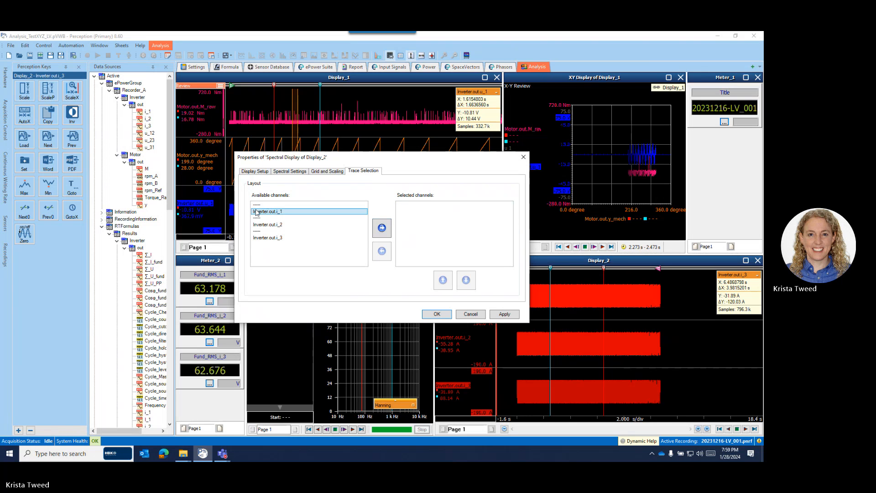
{"action": "left_click", "coordinate": [381, 227]}
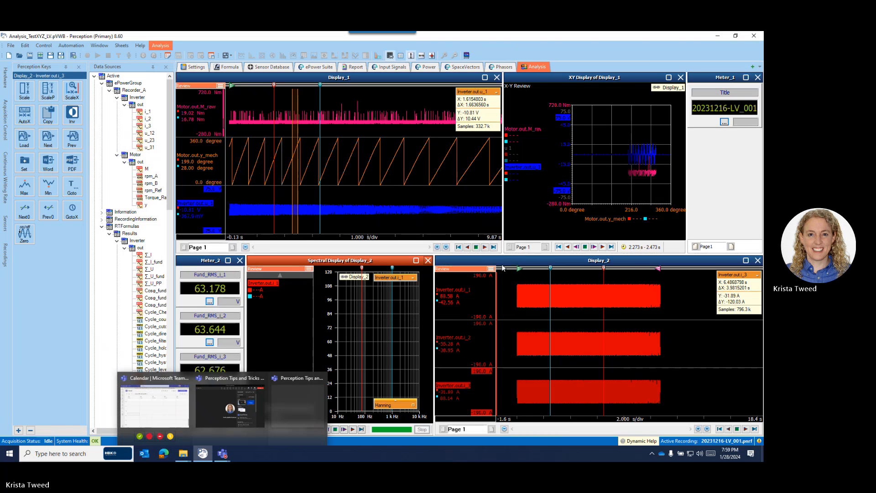
- Load the following recordings 20231216-LV_002 and 20231216-LV_003 in turn to check the displays and meters
{"action": "scroll", "coordinate": [690, 308], "scroll_direction": "up", "scroll_amount": 1}
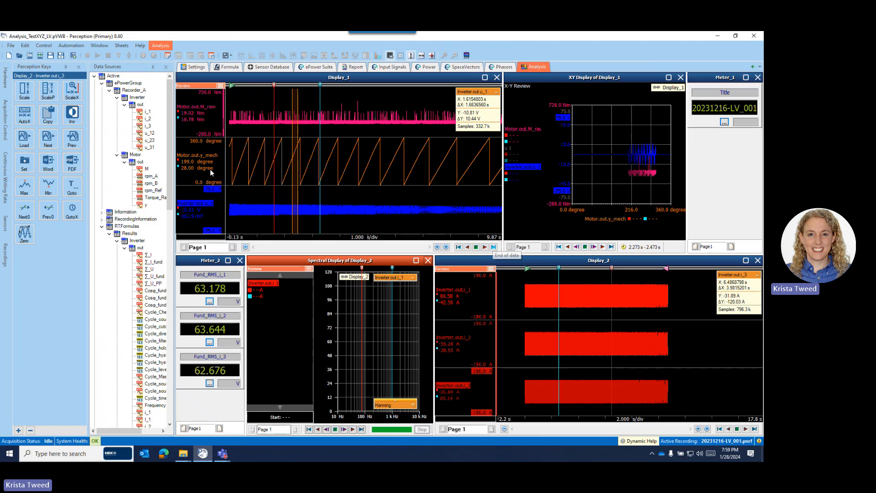
{"action": "left_click", "coordinate": [46, 138]}
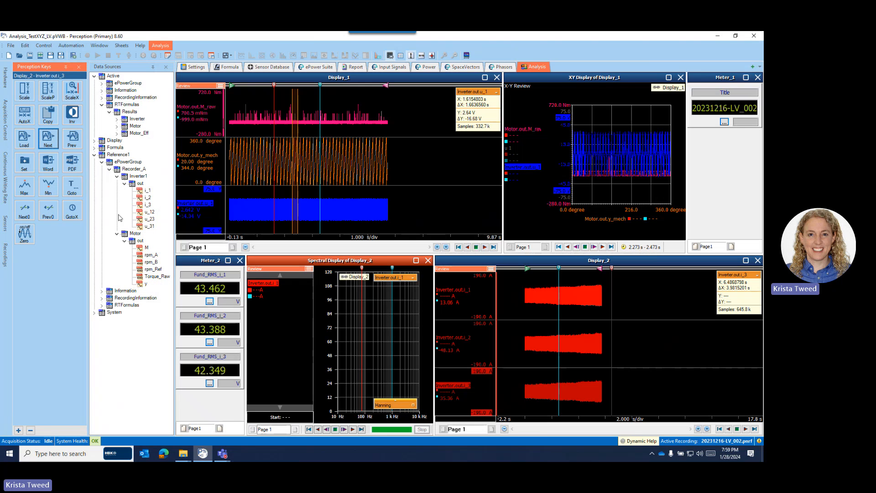
{"action": "left_click", "coordinate": [48, 140]}
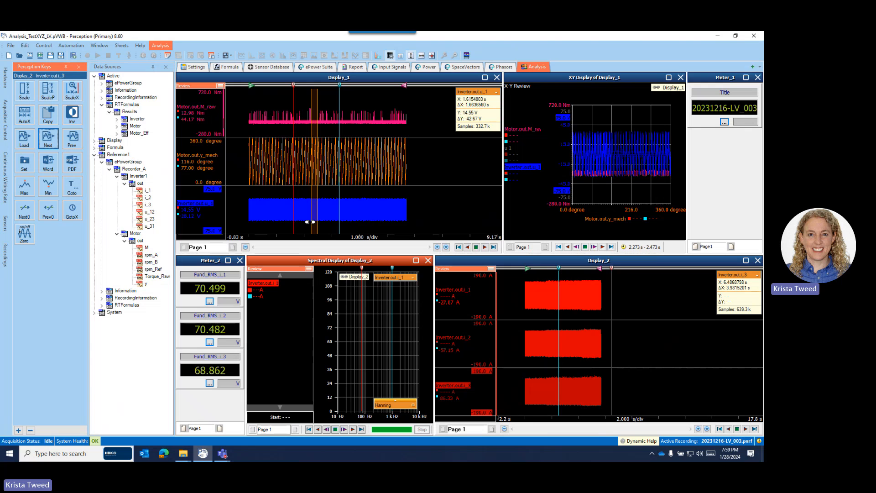
- Collapse the Reference1 data source and move the Display_2 measurement cursor to about 3.50 s
{"action": "left_click", "coordinate": [95, 156]}
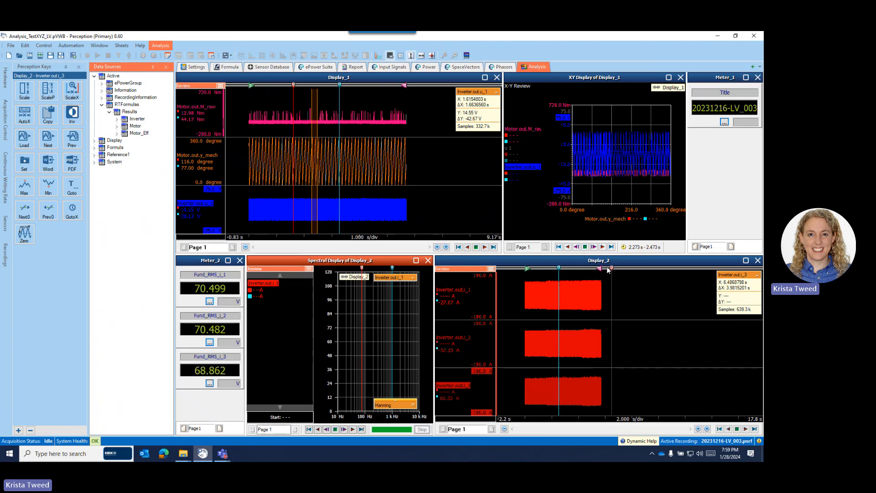
{"action": "left_click_drag", "start_coordinate": [612, 267], "coordinate": [572, 267]}
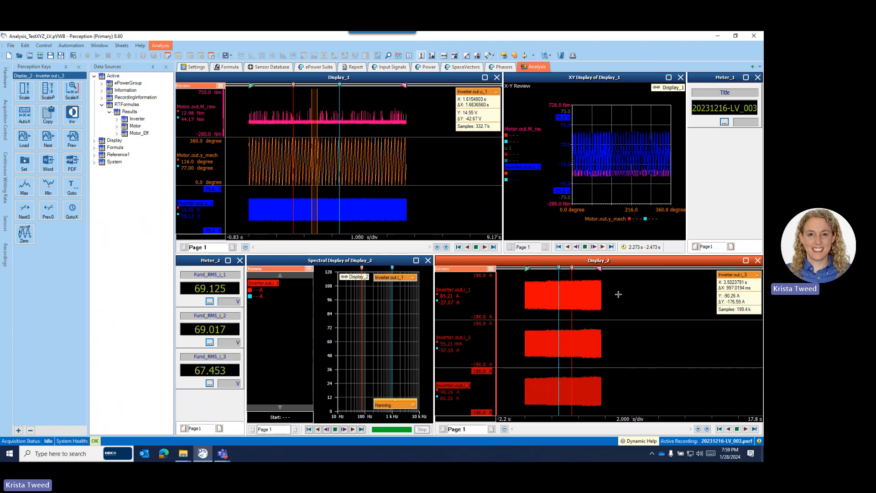